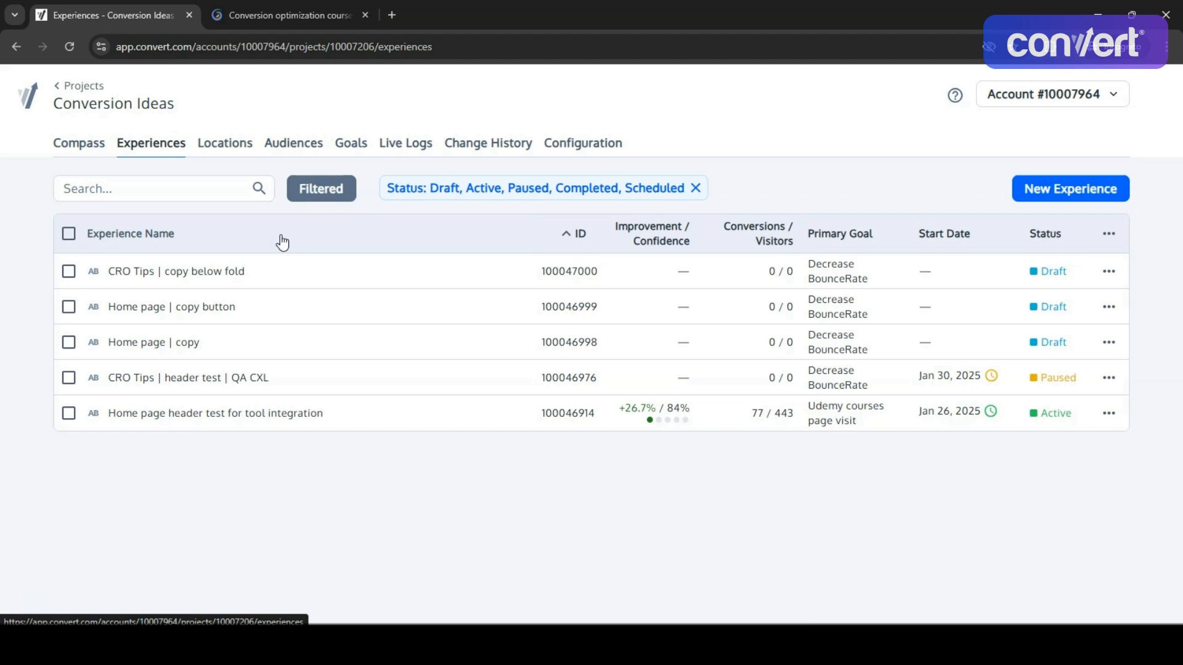
- Start a new location with the advanced setup in the project's Locations and name it "Online courses page"
{"action": "left_click", "coordinate": [230, 151]}
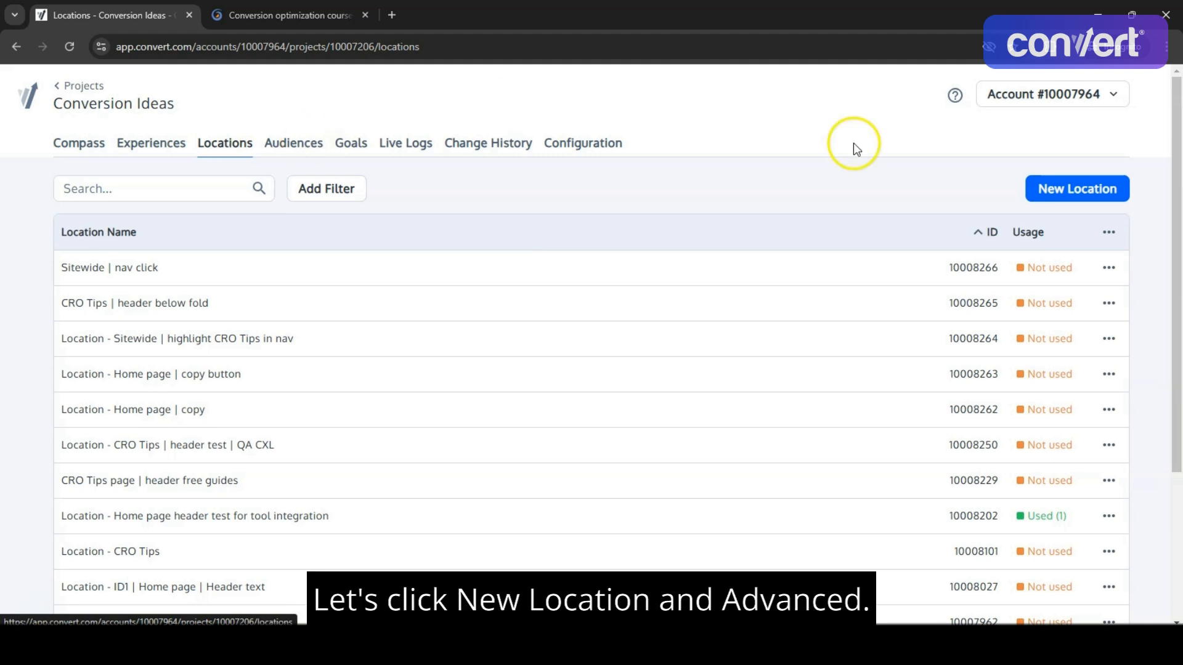
{"action": "left_click", "coordinate": [1050, 200]}
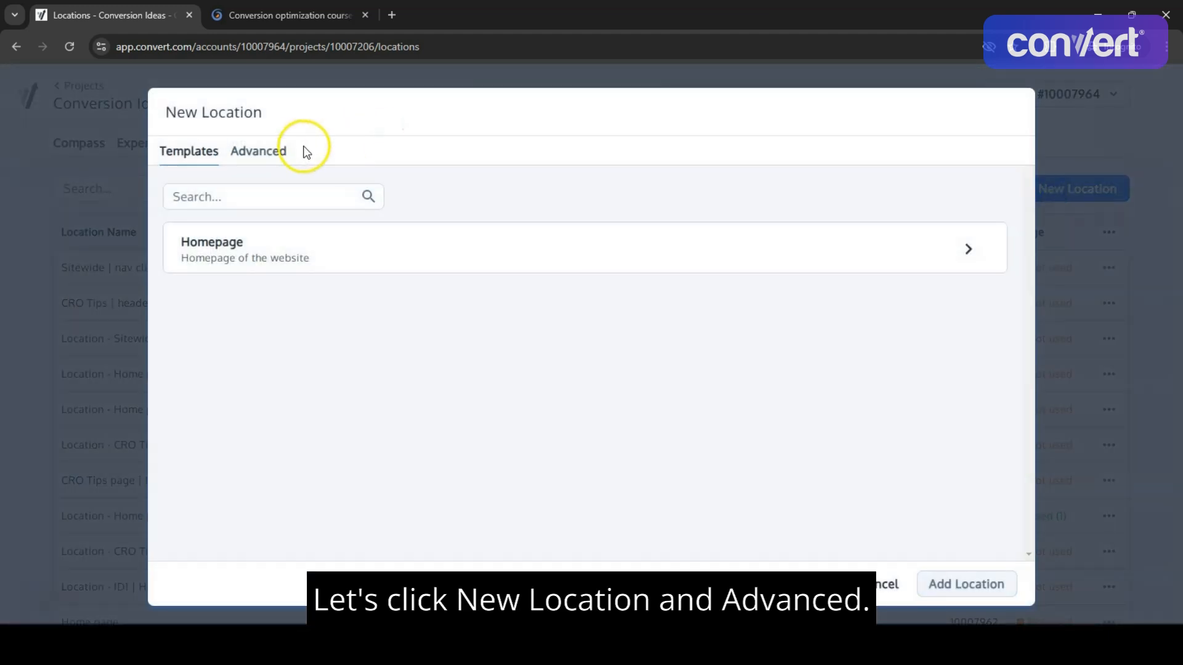
{"action": "left_click", "coordinate": [269, 152]}
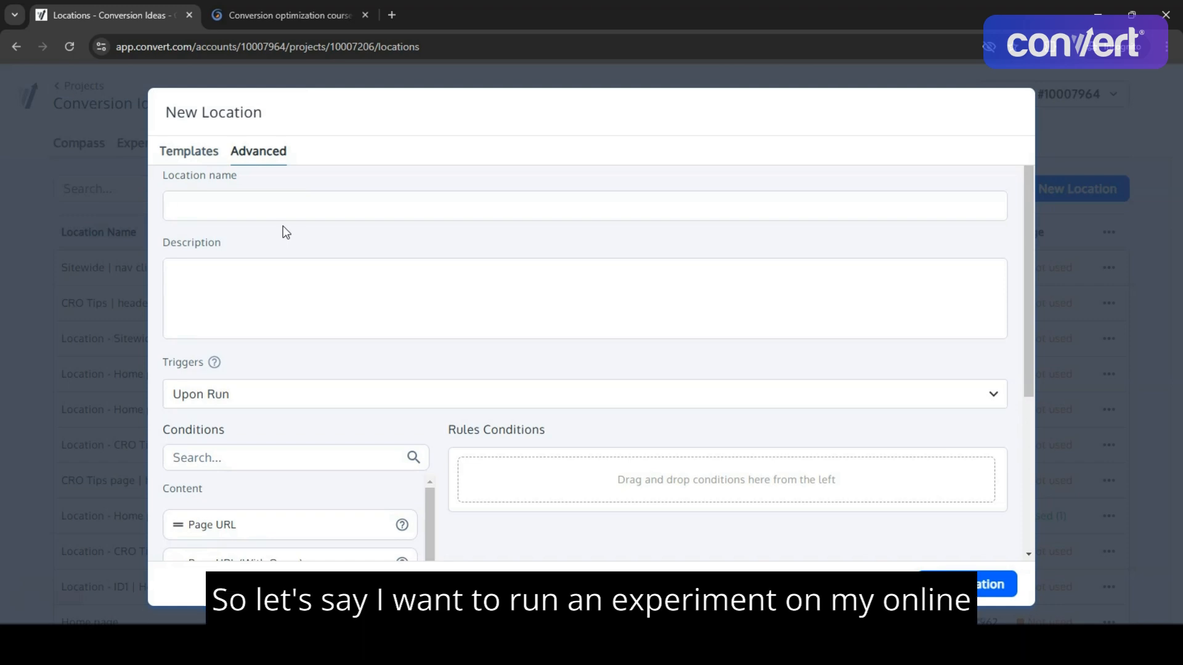
{"action": "type", "text": "Online courses page"}
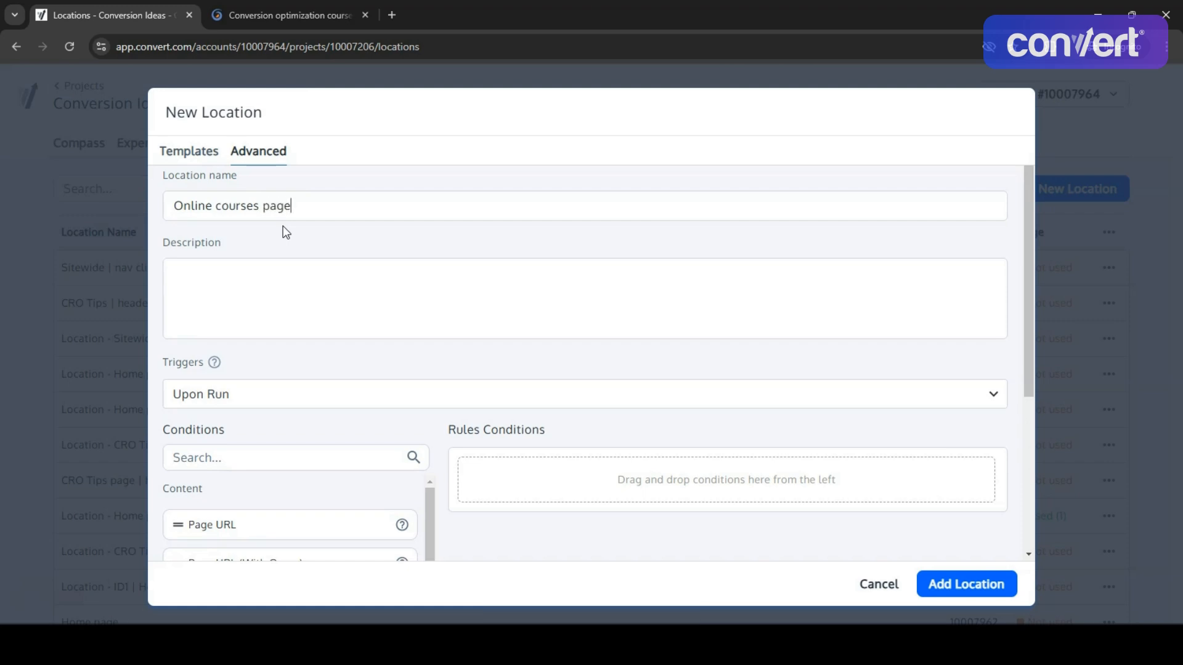
{"action": "left_click", "coordinate": [263, 288]}
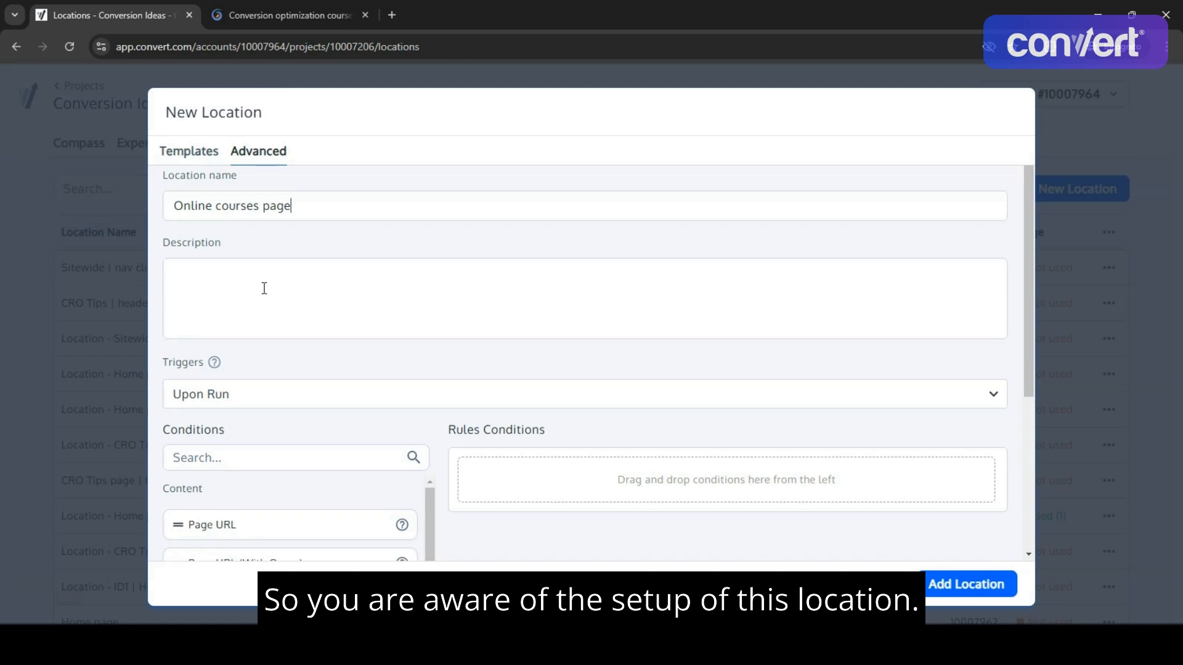
- Examine the location's available trigger types and leave the trigger on Upon Run
{"action": "scroll", "coordinate": [320, 321], "scroll_direction": "down", "scroll_amount": 1}
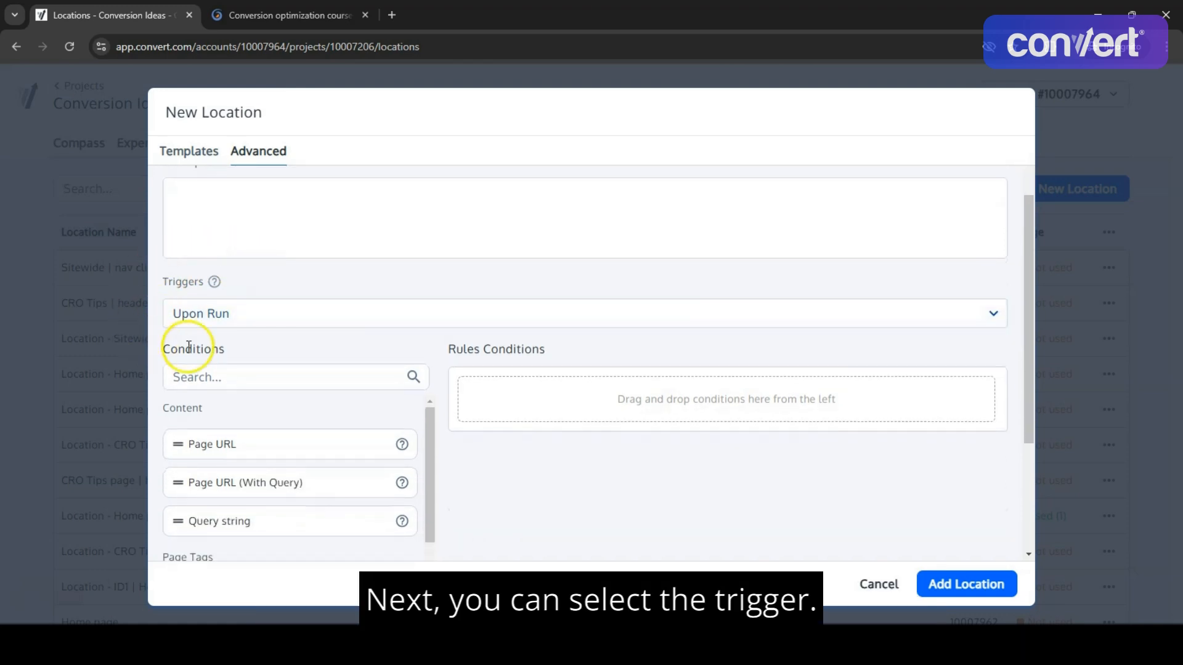
{"action": "left_click", "coordinate": [290, 316]}
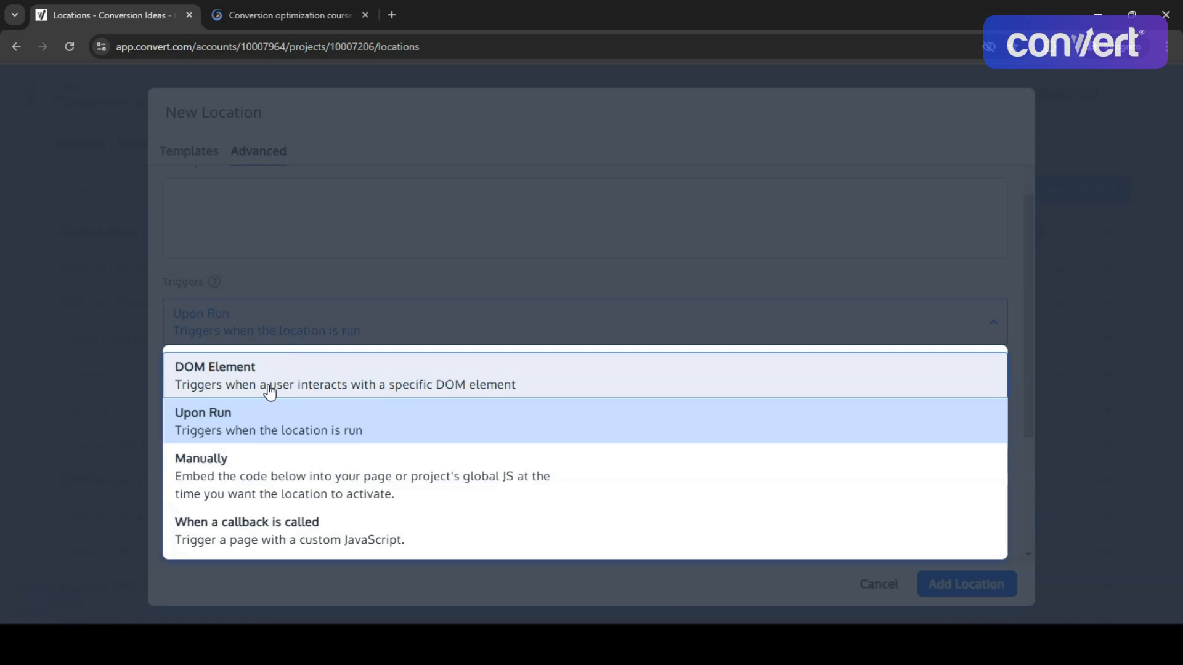
{"action": "left_click", "coordinate": [309, 280]}
{"action": "scroll", "coordinate": [260, 518], "scroll_direction": "down", "scroll_amount": 1}
{"action": "scroll", "coordinate": [260, 517], "scroll_direction": "up", "scroll_amount": 2}
{"action": "scroll", "coordinate": [260, 517], "scroll_direction": "down", "scroll_amount": 1}
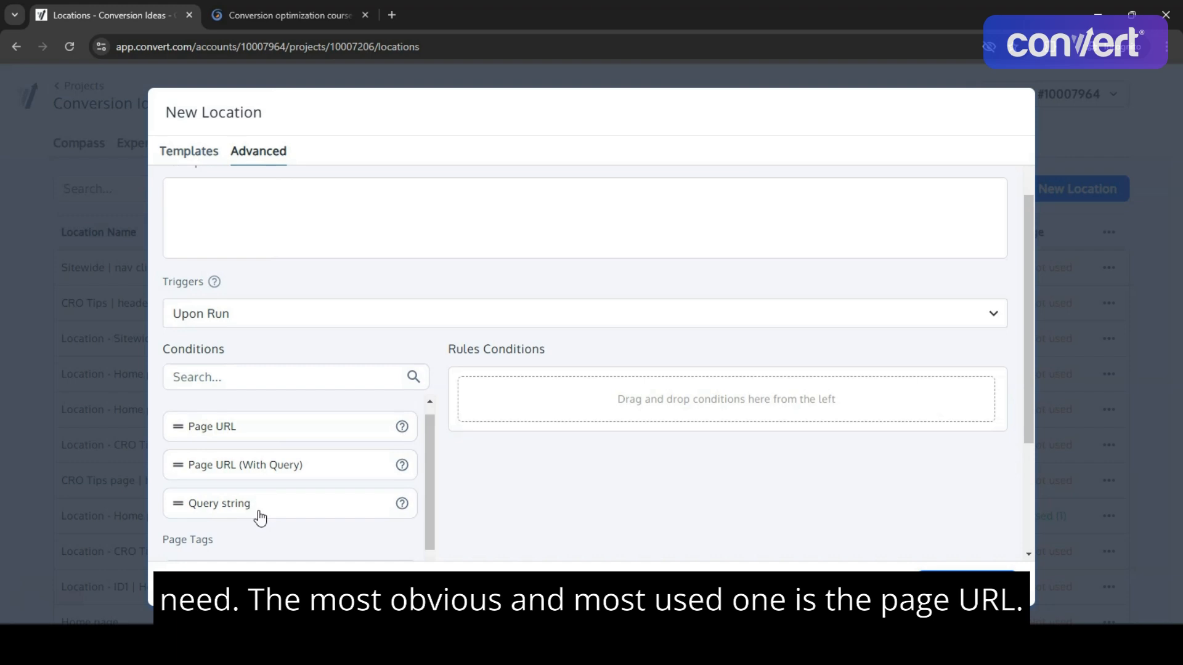
- Add a Page URL condition to the location's rules and keep its match type as Matches exactly
{"action": "left_click", "coordinate": [218, 428]}
{"action": "left_click_drag", "start_coordinate": [218, 431], "coordinate": [536, 408]}
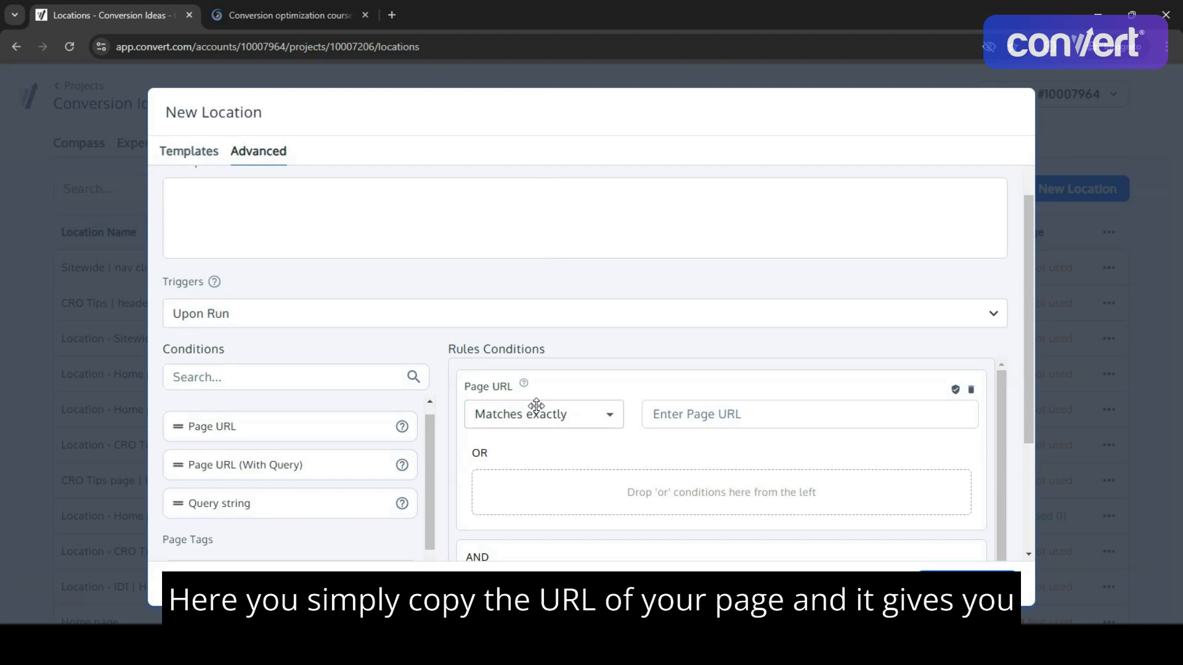
{"action": "left_click", "coordinate": [557, 416]}
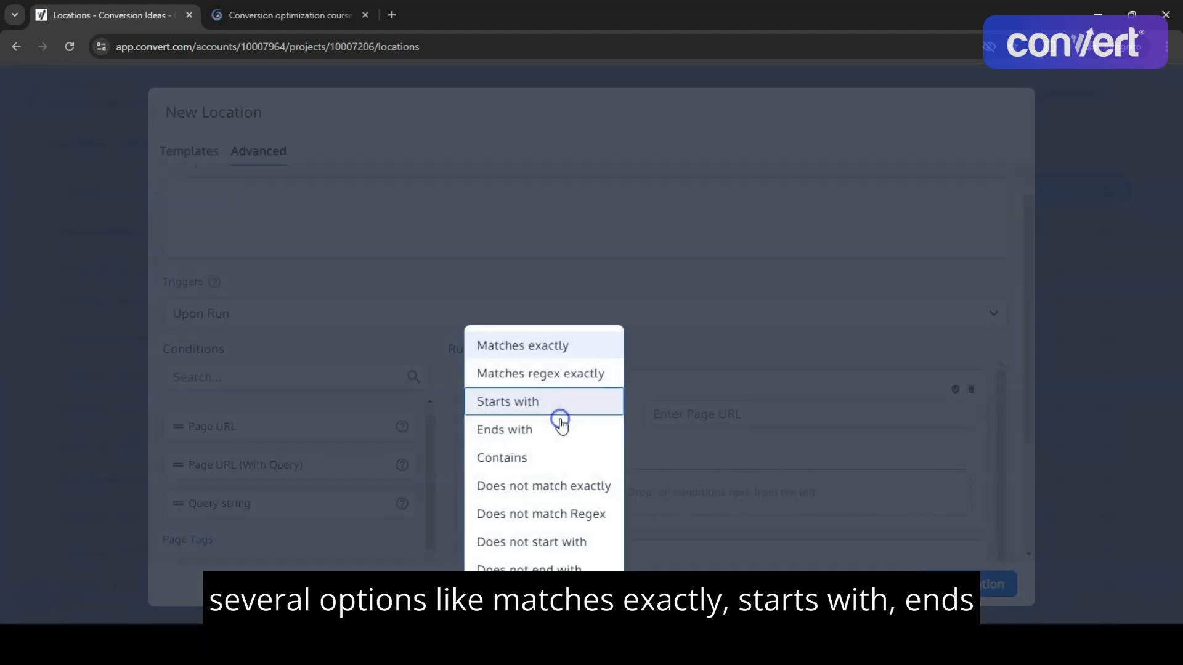
{"action": "left_click", "coordinate": [561, 381]}
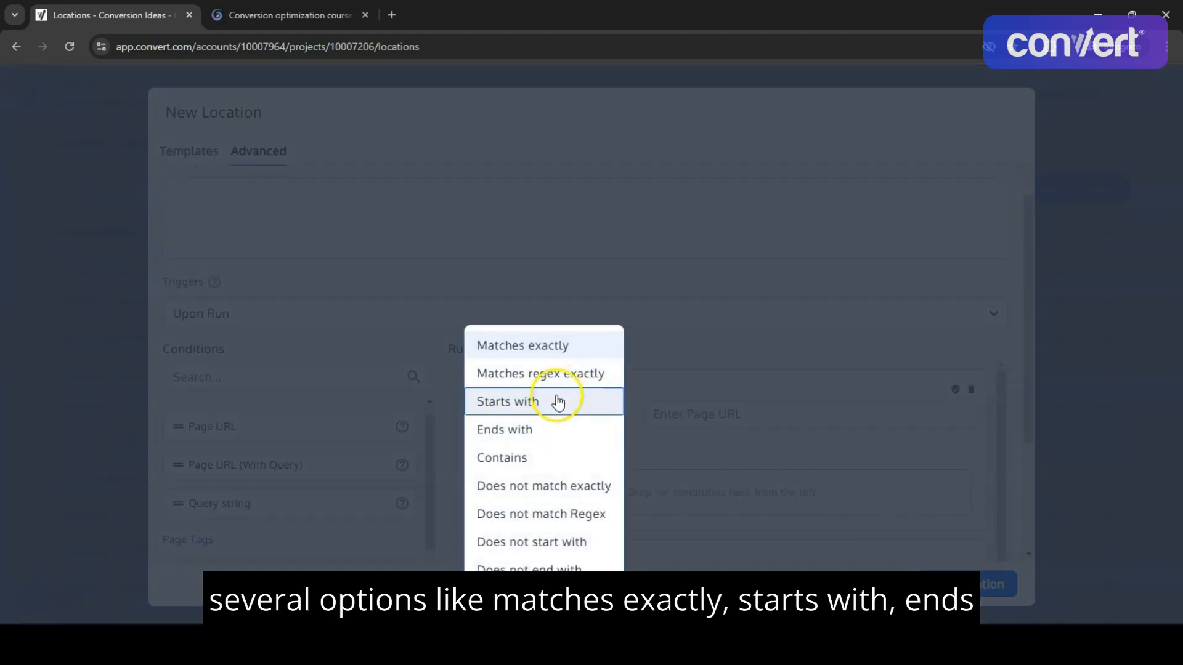
{"action": "left_click", "coordinate": [664, 387]}
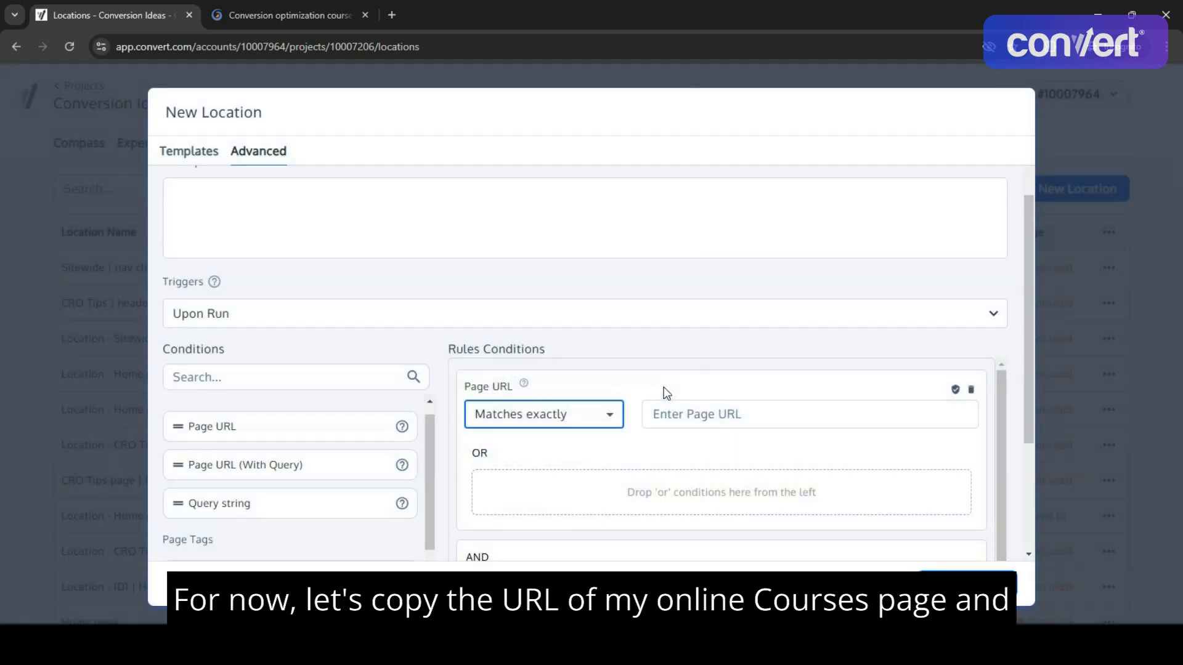
{"action": "left_click", "coordinate": [280, 15]}
{"action": "left_click", "coordinate": [253, 45]}
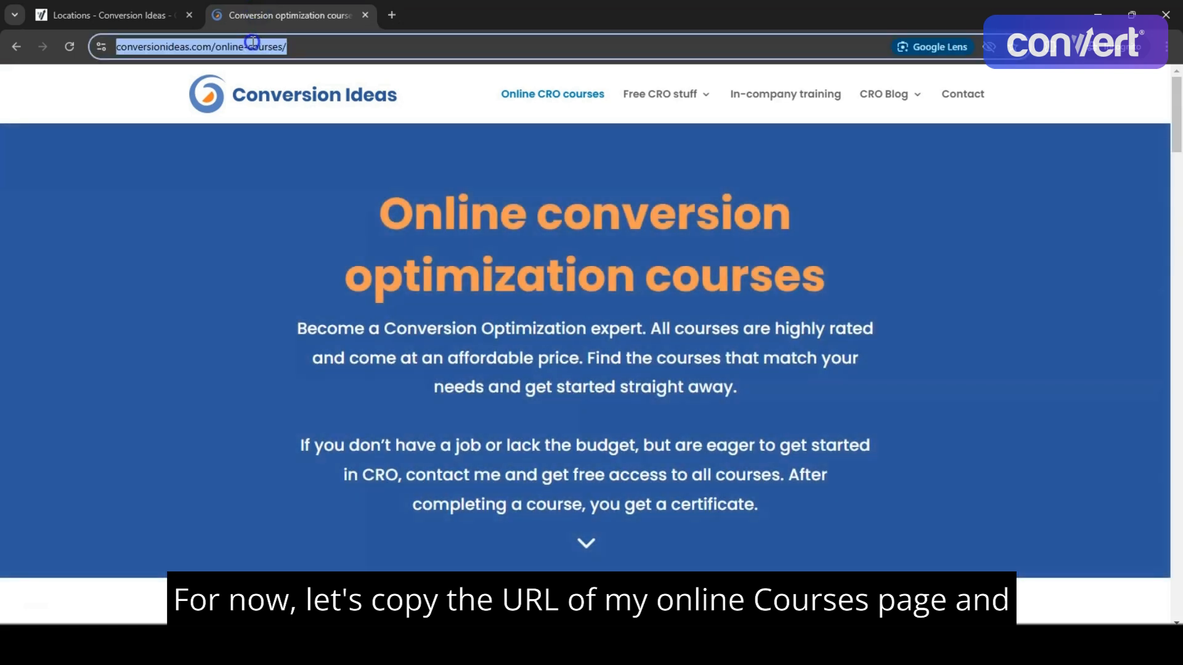
{"action": "left_click", "coordinate": [127, 14]}
{"action": "left_click", "coordinate": [733, 407]}
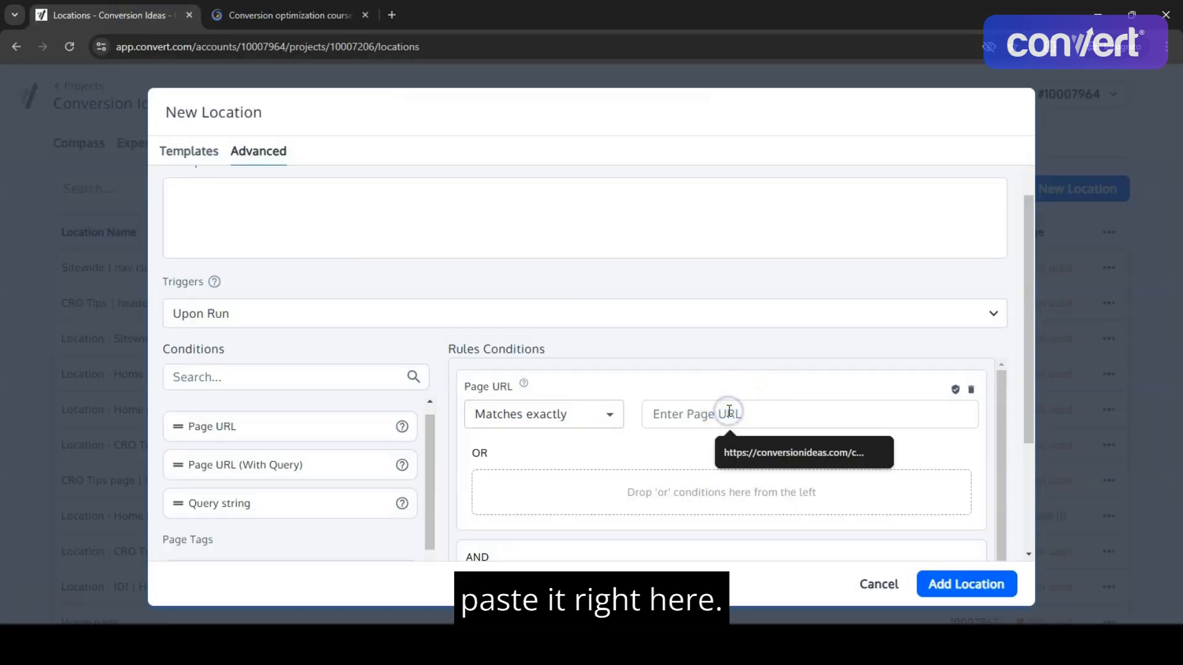
{"action": "left_click", "coordinate": [675, 441]}
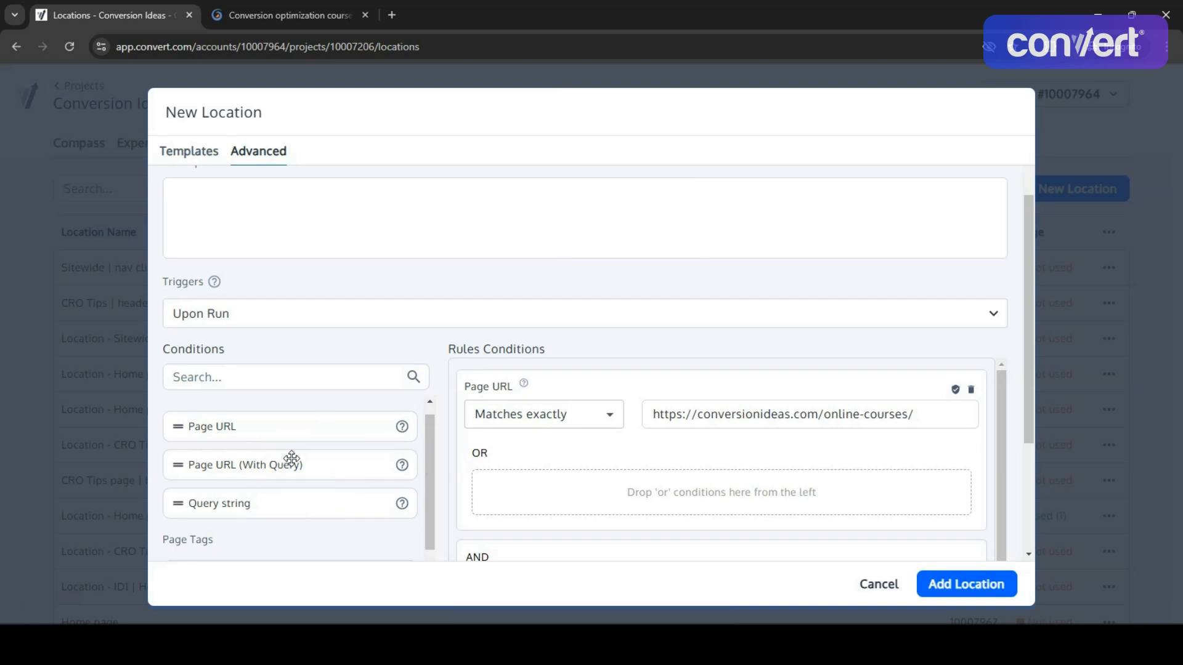
- Look through the Page Tags conditions and save the new location
{"action": "scroll", "coordinate": [292, 459], "scroll_direction": "down", "scroll_amount": 1}
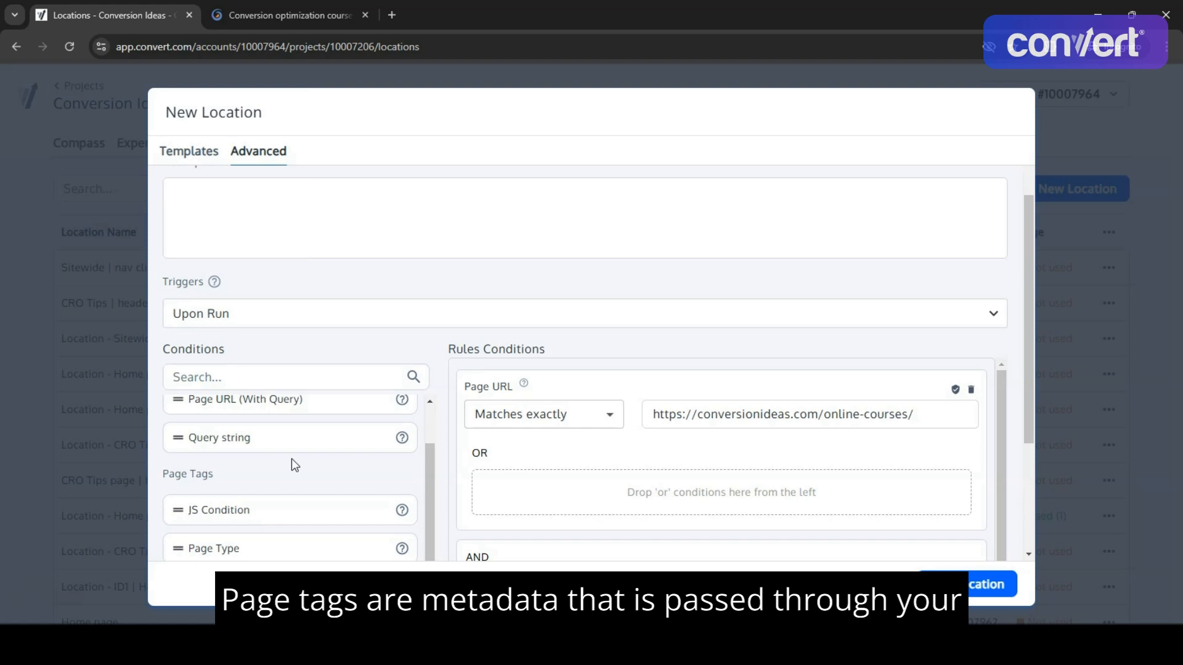
{"action": "scroll", "coordinate": [291, 459], "scroll_direction": "down", "scroll_amount": 1}
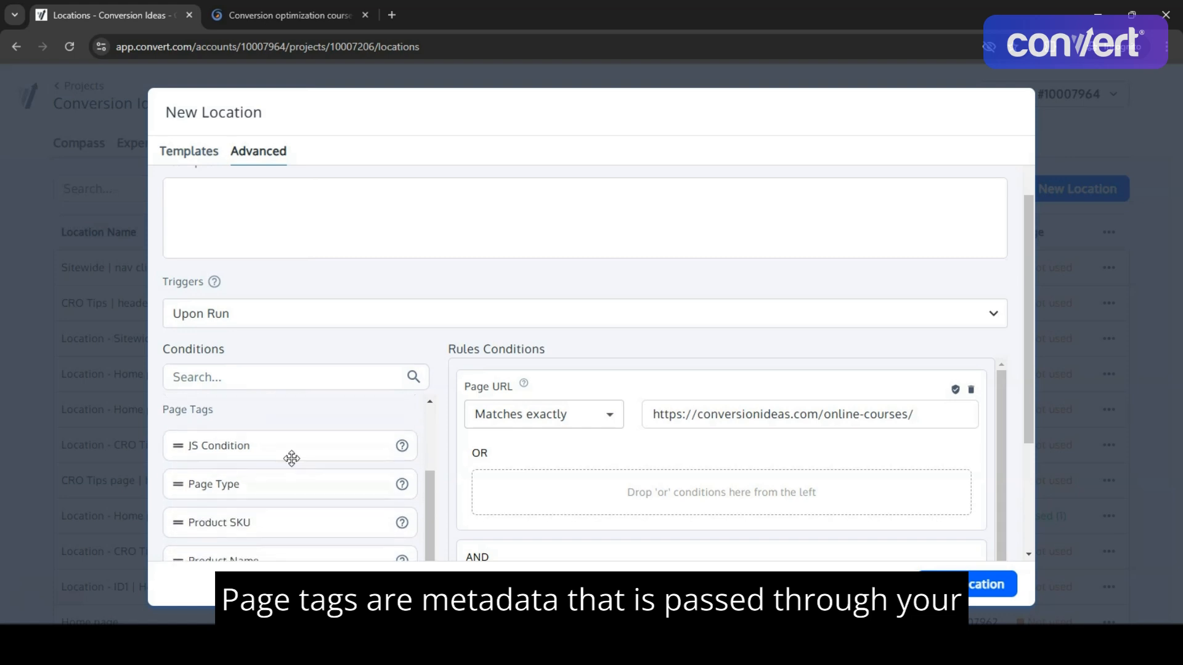
{"action": "scroll", "coordinate": [291, 459], "scroll_direction": "down", "scroll_amount": 1}
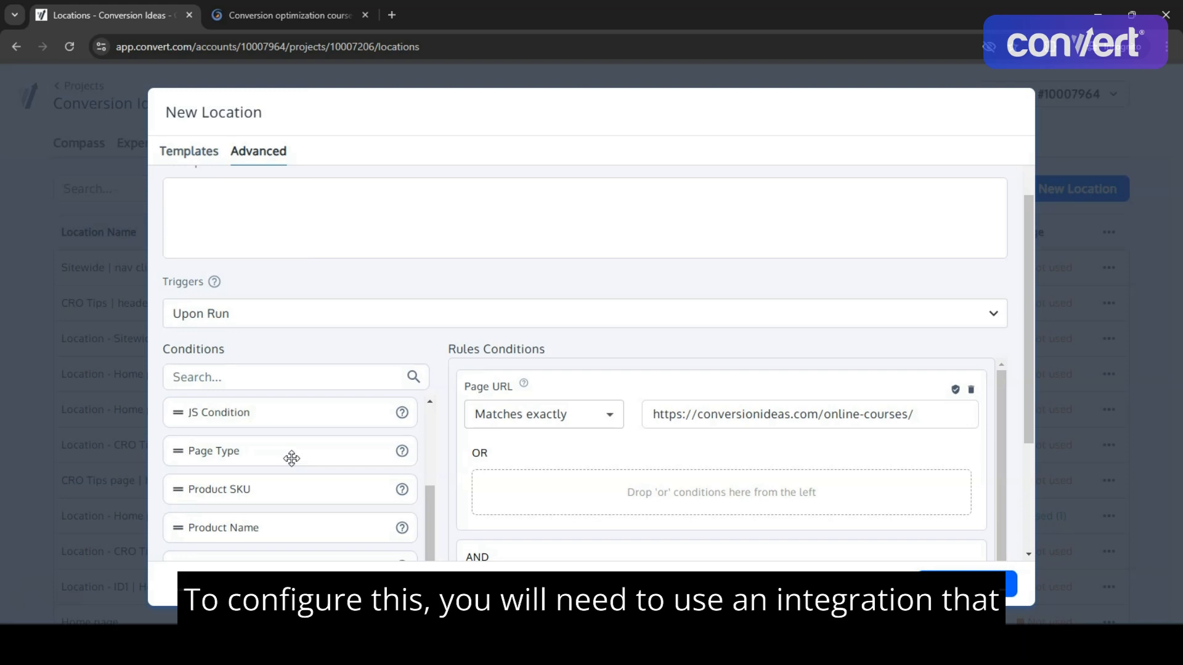
{"action": "scroll", "coordinate": [291, 458], "scroll_direction": "down", "scroll_amount": 1}
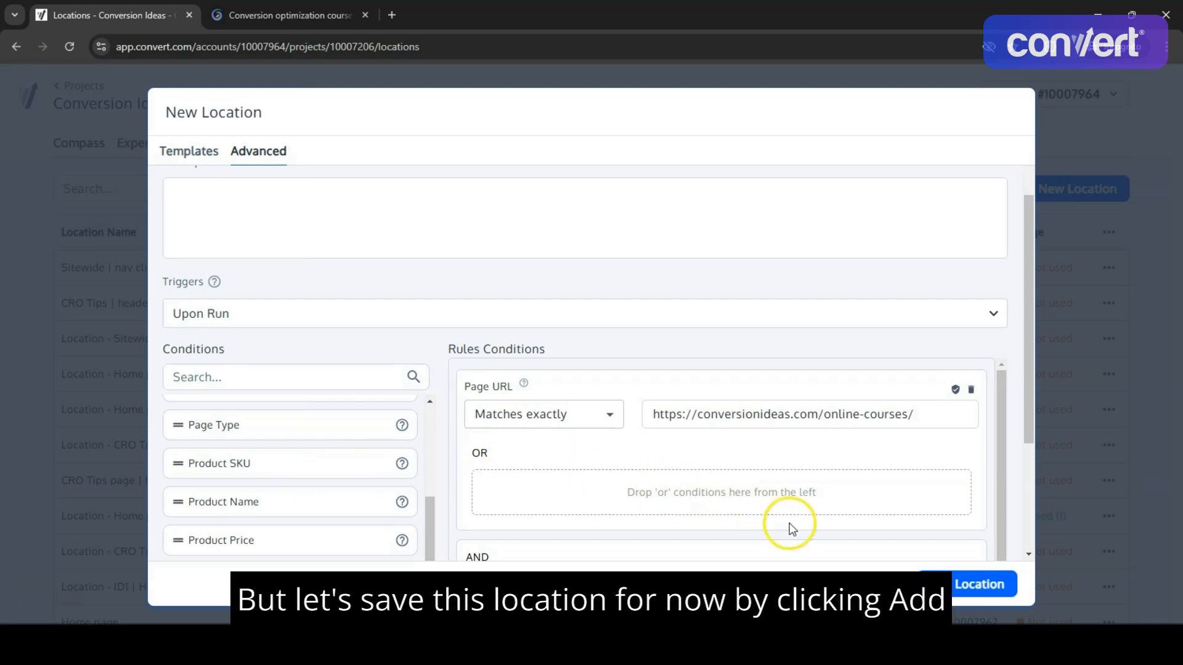
{"action": "left_click", "coordinate": [968, 592]}
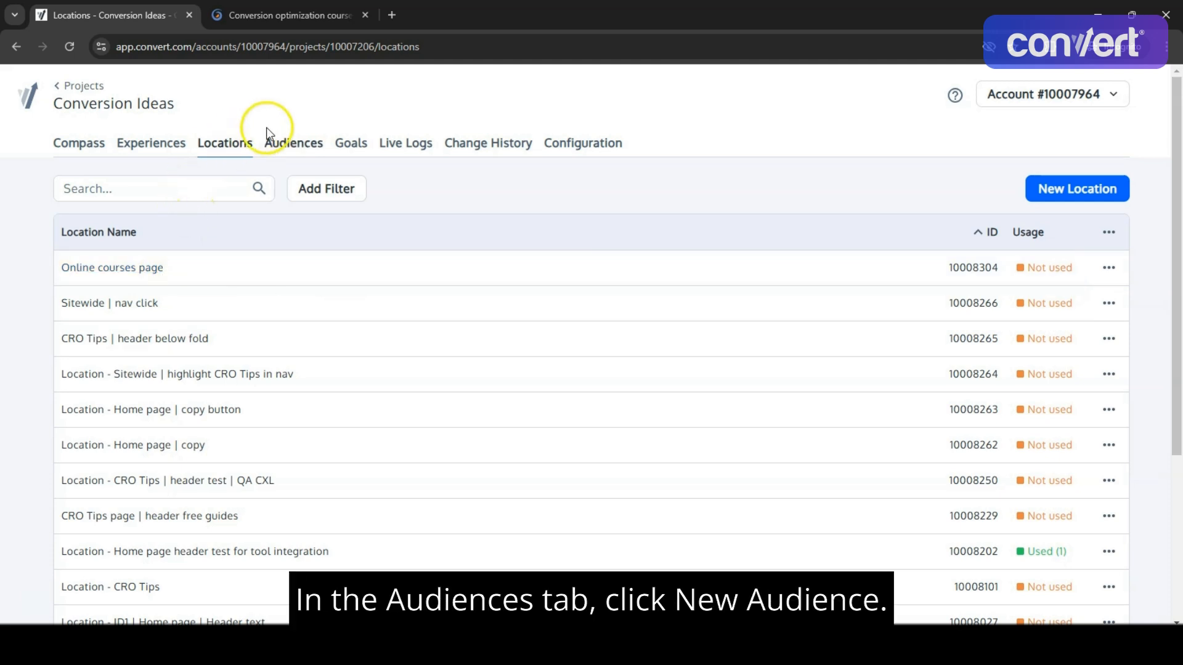
- Open a new audience, dismissing the privacy warning, and browse the predefined audience templates
{"action": "left_click", "coordinate": [282, 143]}
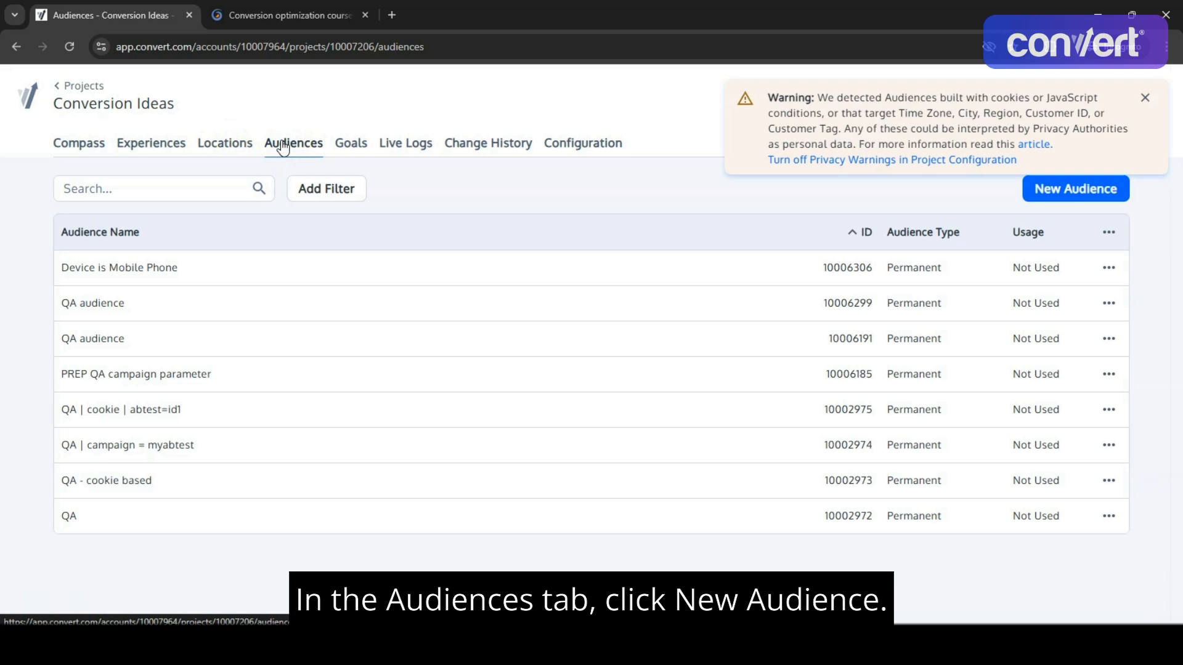
{"action": "left_click", "coordinate": [1044, 196]}
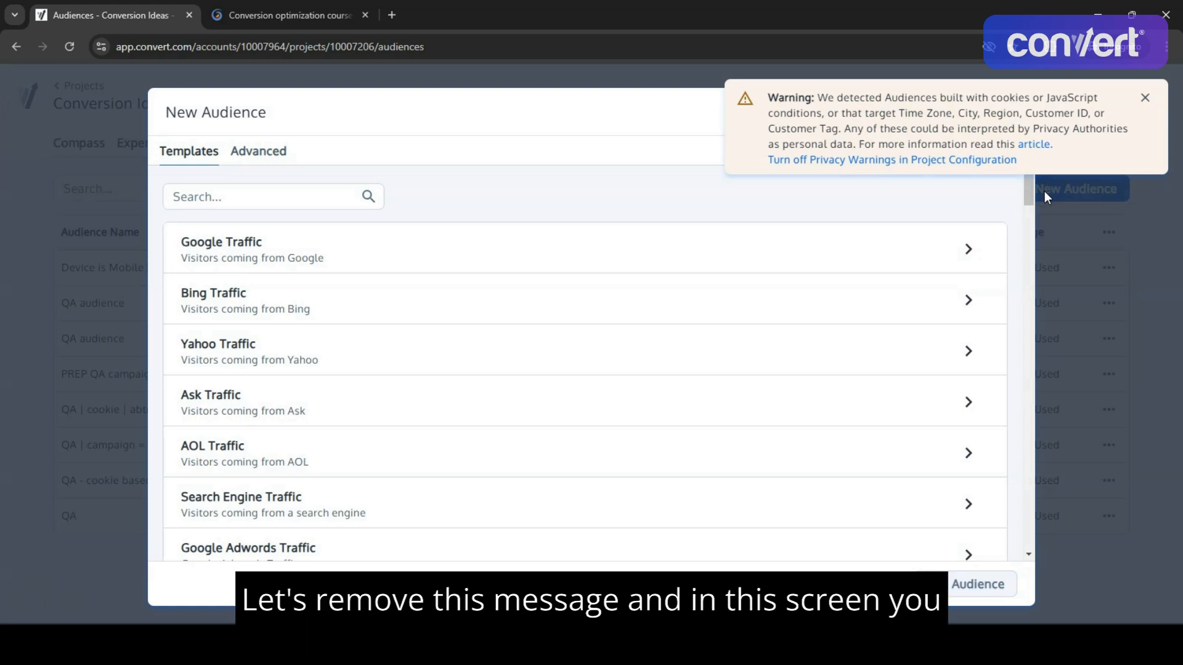
{"action": "left_click", "coordinate": [1145, 98]}
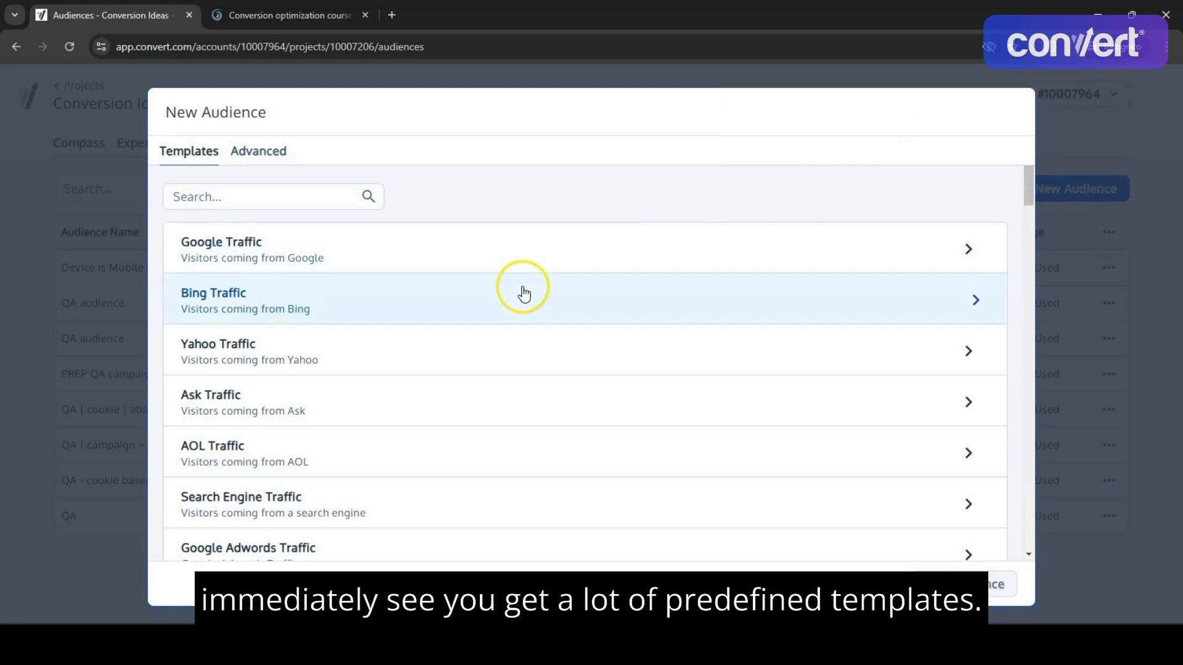
{"action": "scroll", "coordinate": [523, 293], "scroll_direction": "down", "scroll_amount": 4}
{"action": "scroll", "coordinate": [524, 294], "scroll_direction": "down", "scroll_amount": 9}
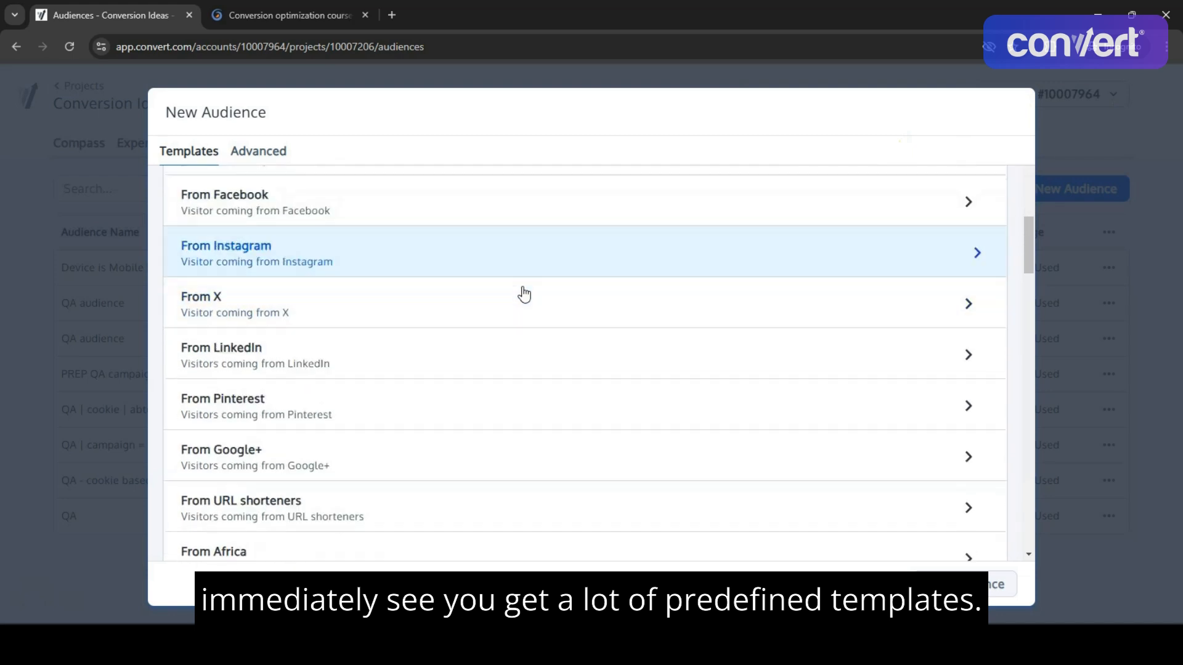
{"action": "scroll", "coordinate": [523, 293], "scroll_direction": "up", "scroll_amount": 4}
{"action": "scroll", "coordinate": [524, 294], "scroll_direction": "up", "scroll_amount": 5}
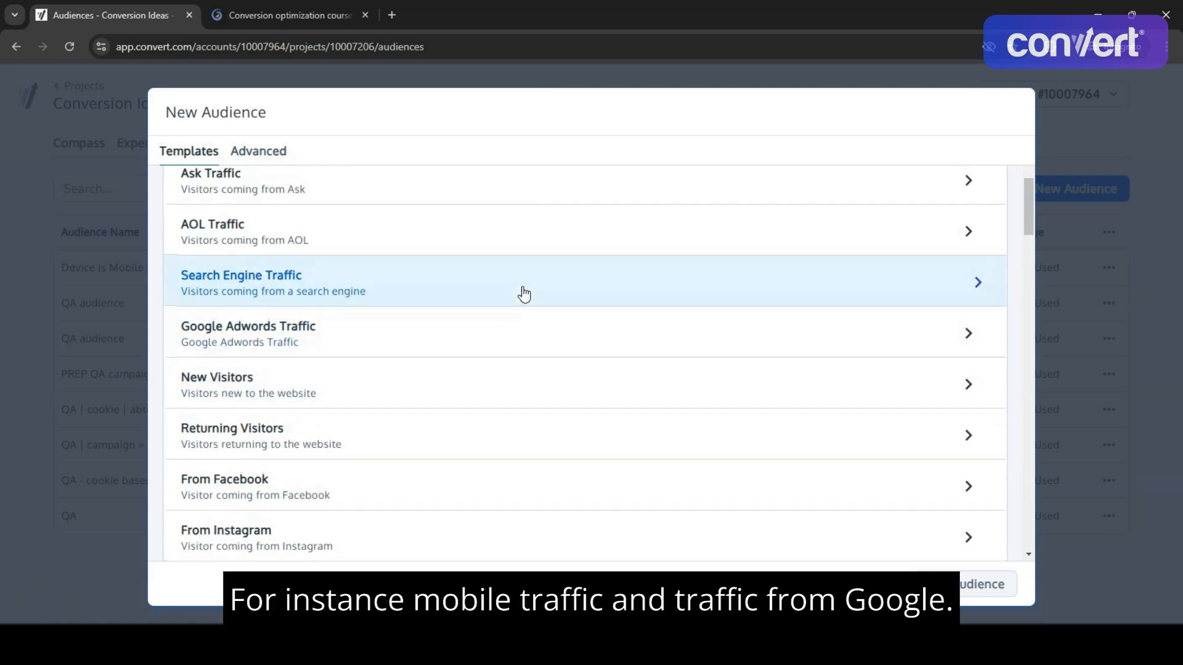
{"action": "scroll", "coordinate": [524, 293], "scroll_direction": "up", "scroll_amount": 4}
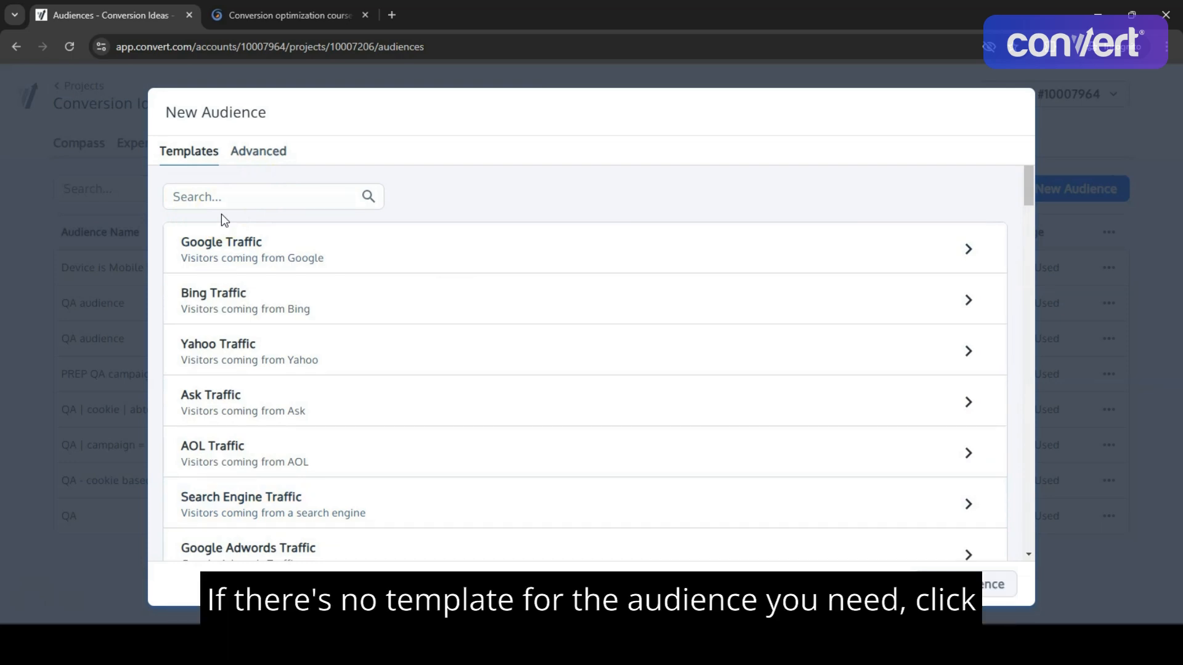
- Examine the advanced audience setup and its available conditions, including Traffic Sources and Visitor Data
{"action": "left_click", "coordinate": [251, 152]}
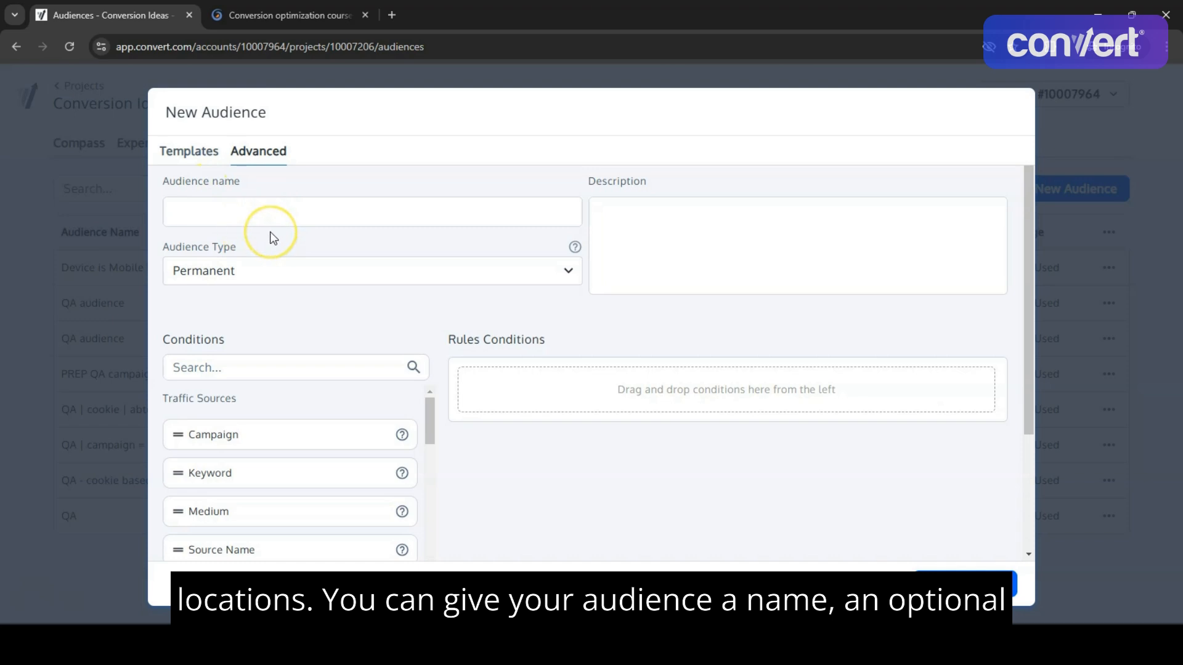
{"action": "left_click", "coordinate": [673, 259]}
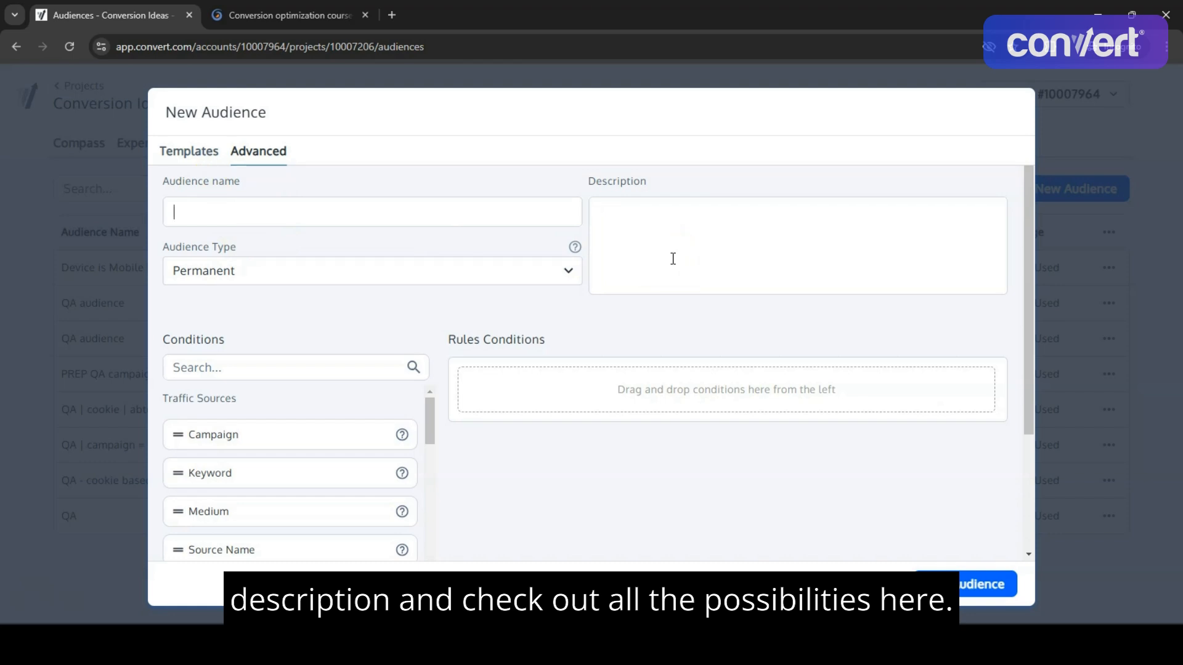
{"action": "scroll", "coordinate": [275, 435], "scroll_direction": "down", "scroll_amount": 5}
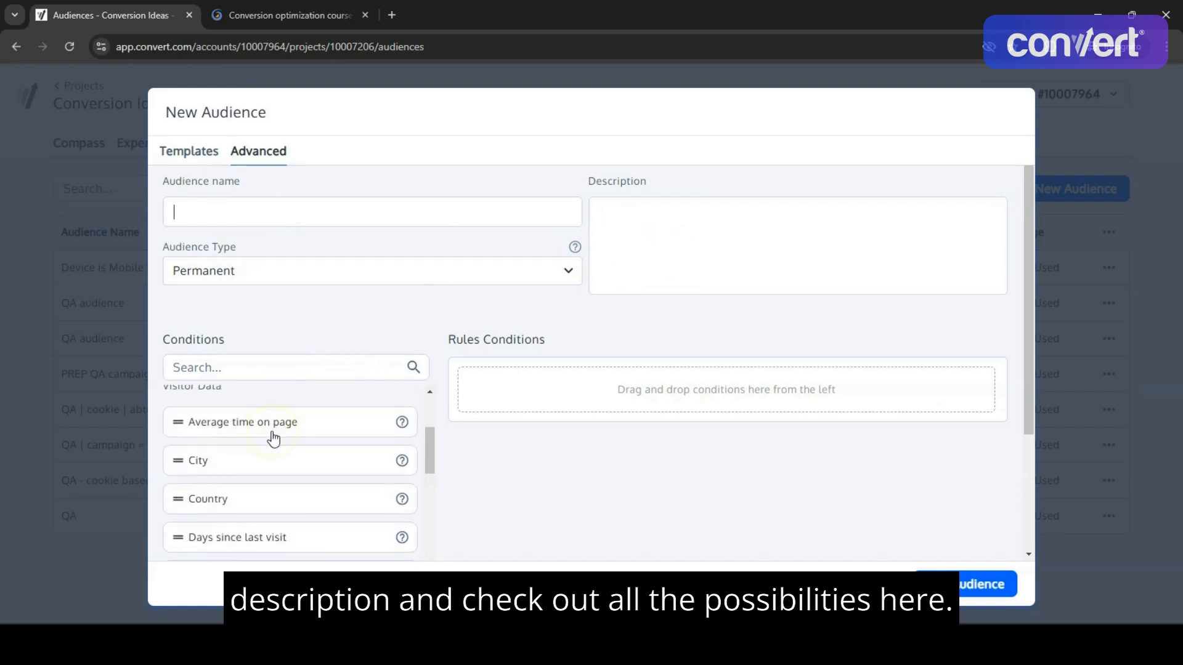
{"action": "scroll", "coordinate": [275, 440], "scroll_direction": "down", "scroll_amount": 3}
{"action": "scroll", "coordinate": [275, 438], "scroll_direction": "up", "scroll_amount": 10}
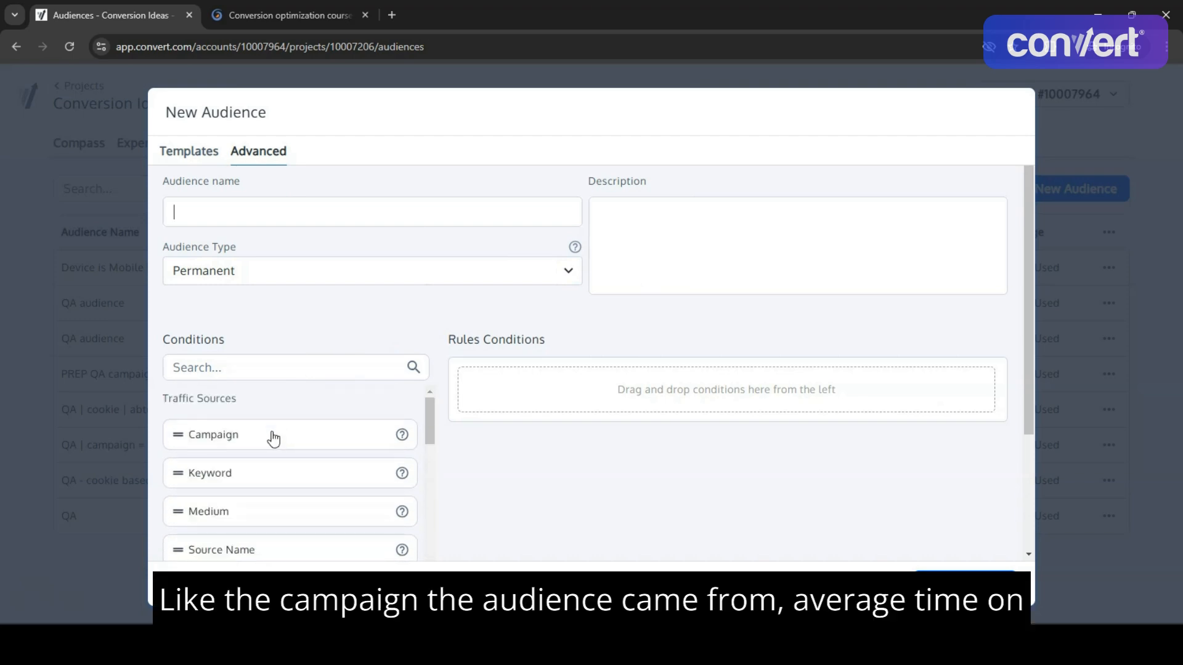
{"action": "scroll", "coordinate": [273, 439], "scroll_direction": "down", "scroll_amount": 3}
{"action": "left_click", "coordinate": [264, 472]}
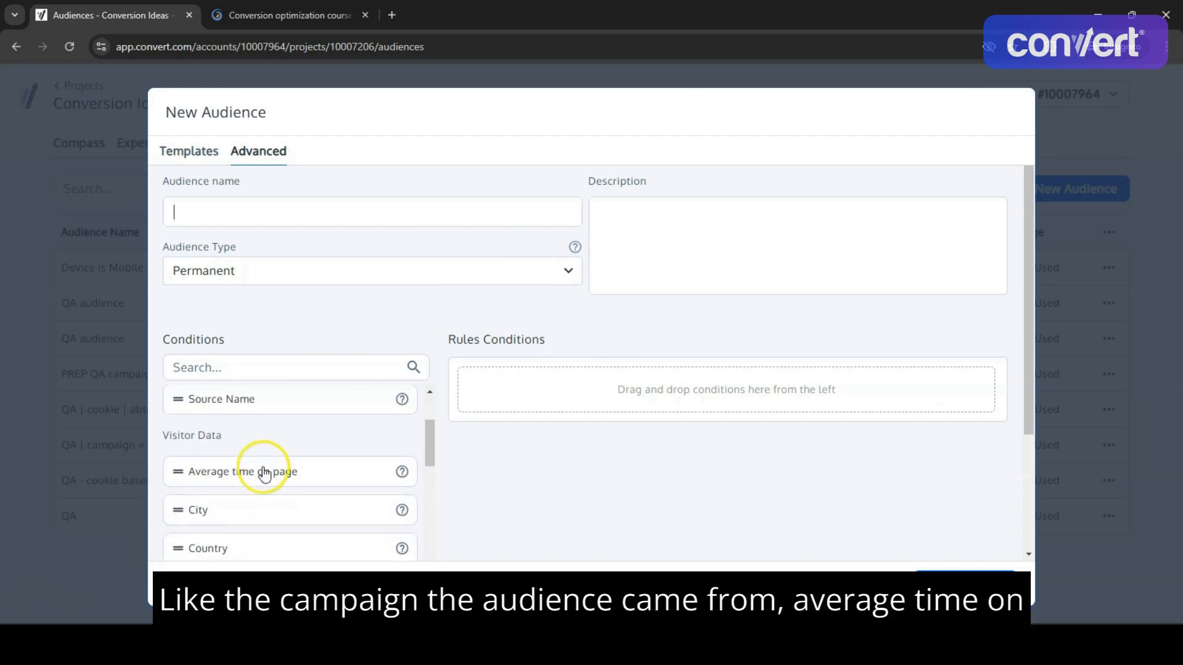
{"action": "scroll", "coordinate": [265, 474], "scroll_direction": "down", "scroll_amount": 4}
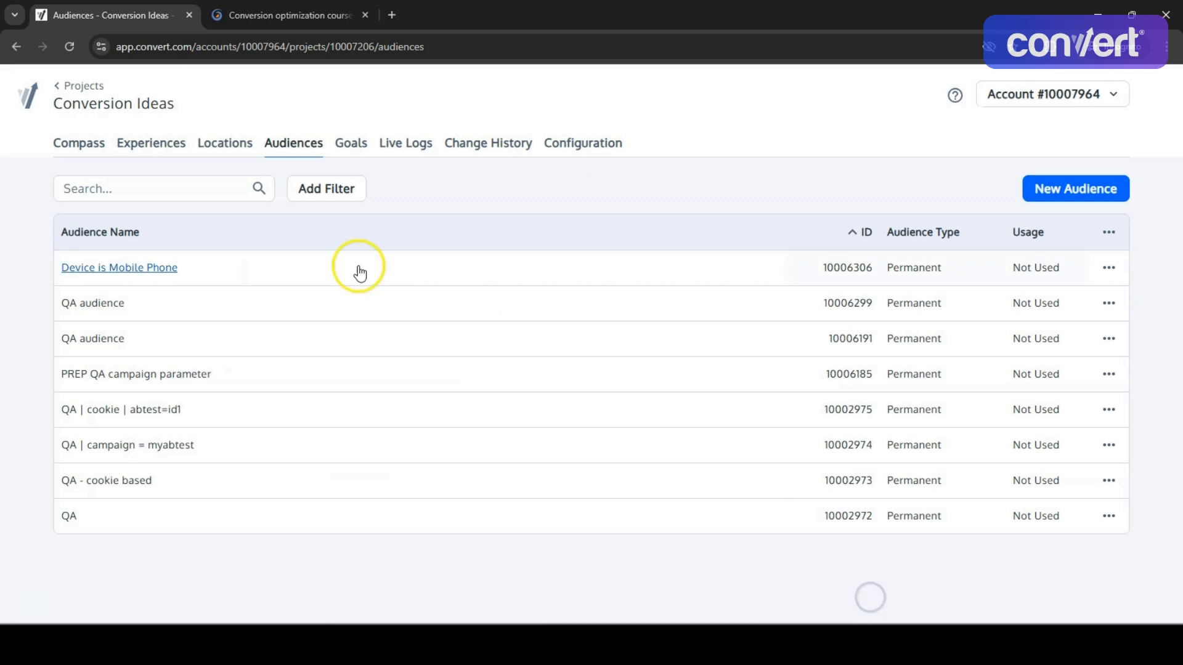
- Start a new experience and set its URL to the copied online courses page address, conversionideas.com/online-courses/
{"action": "left_click", "coordinate": [153, 145]}
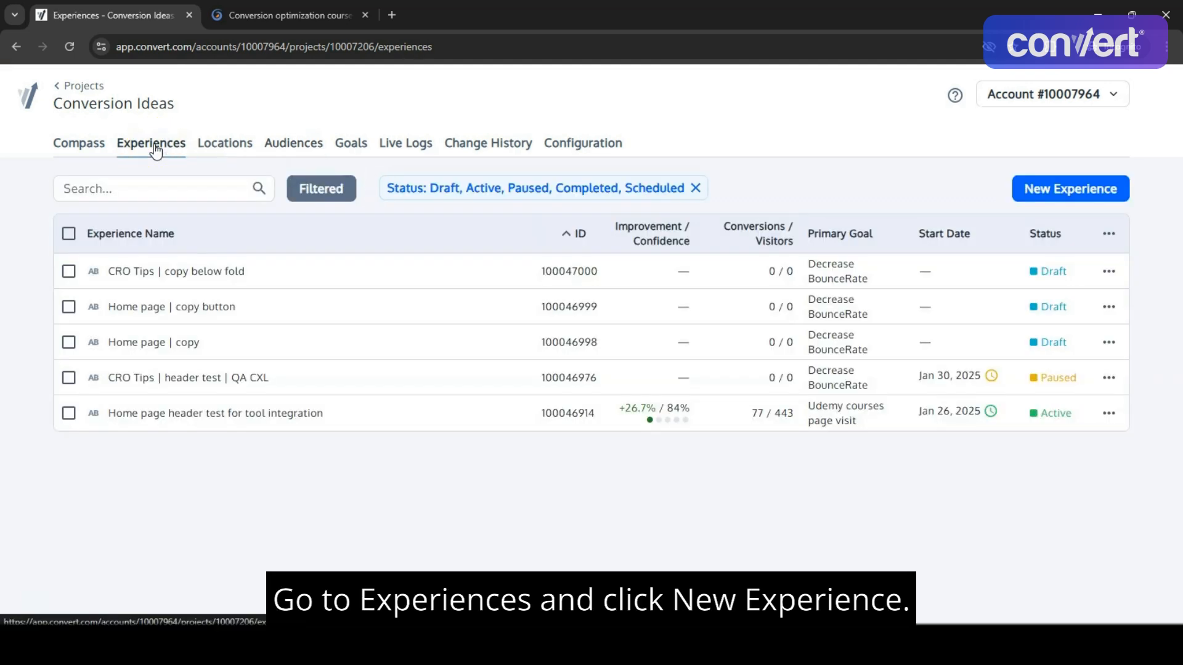
{"action": "left_click", "coordinate": [1044, 193]}
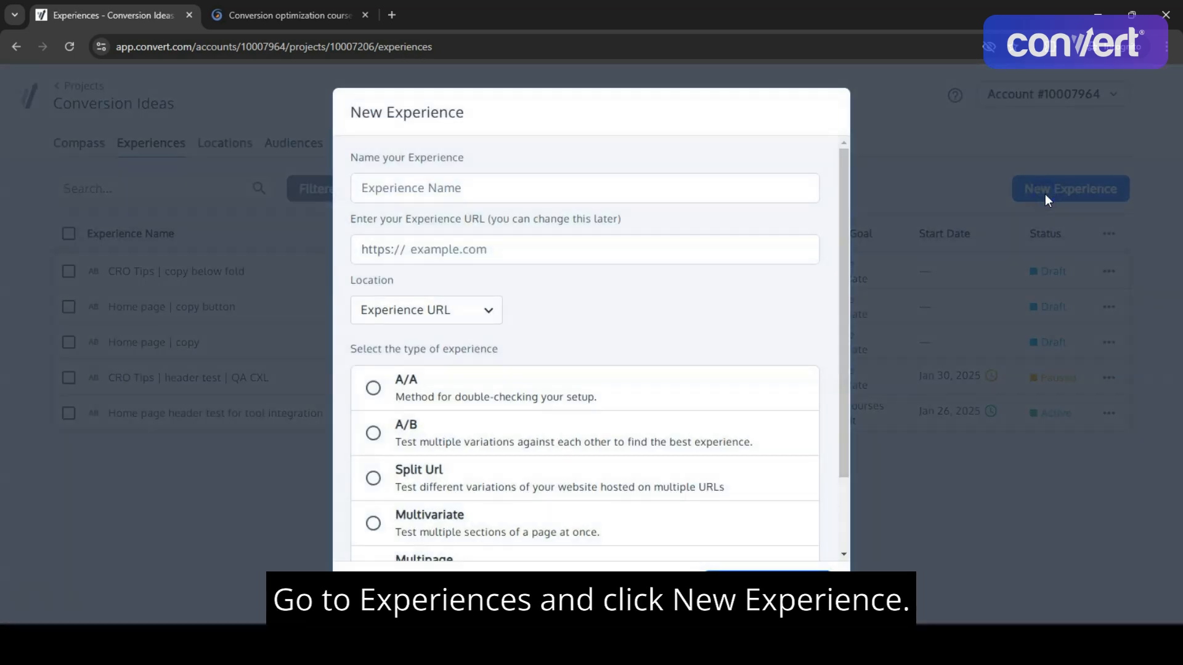
{"action": "left_click", "coordinate": [305, 12]}
{"action": "key", "text": "ctrl+c"}
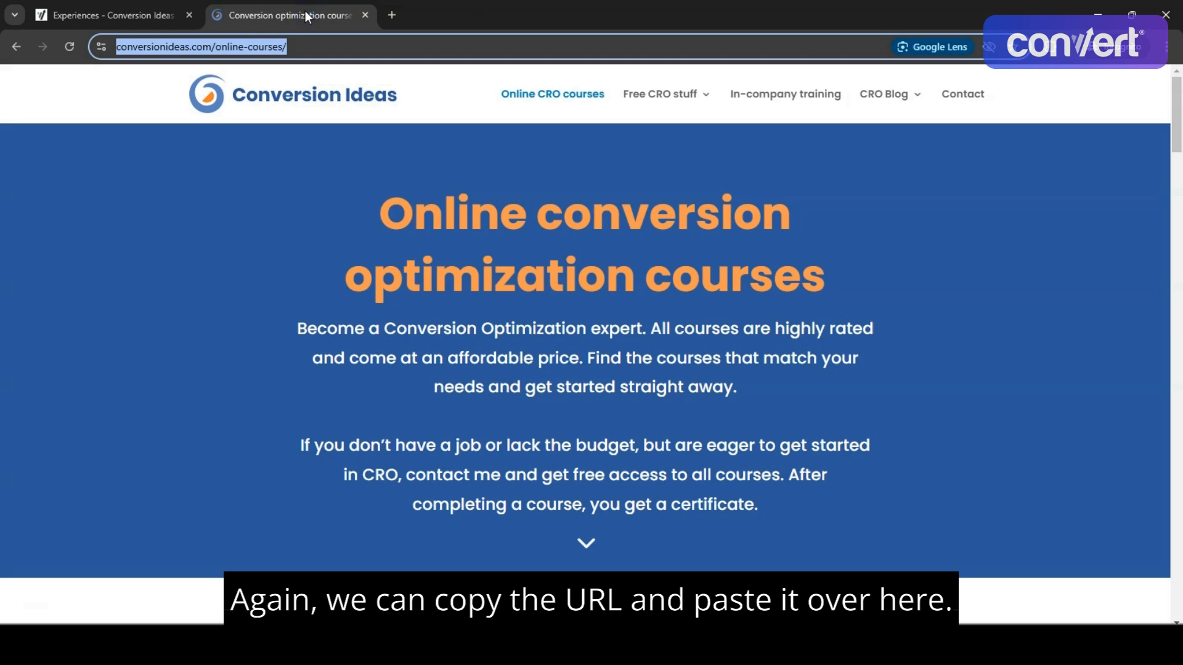
{"action": "left_click", "coordinate": [154, 13]}
{"action": "left_click", "coordinate": [419, 242]}
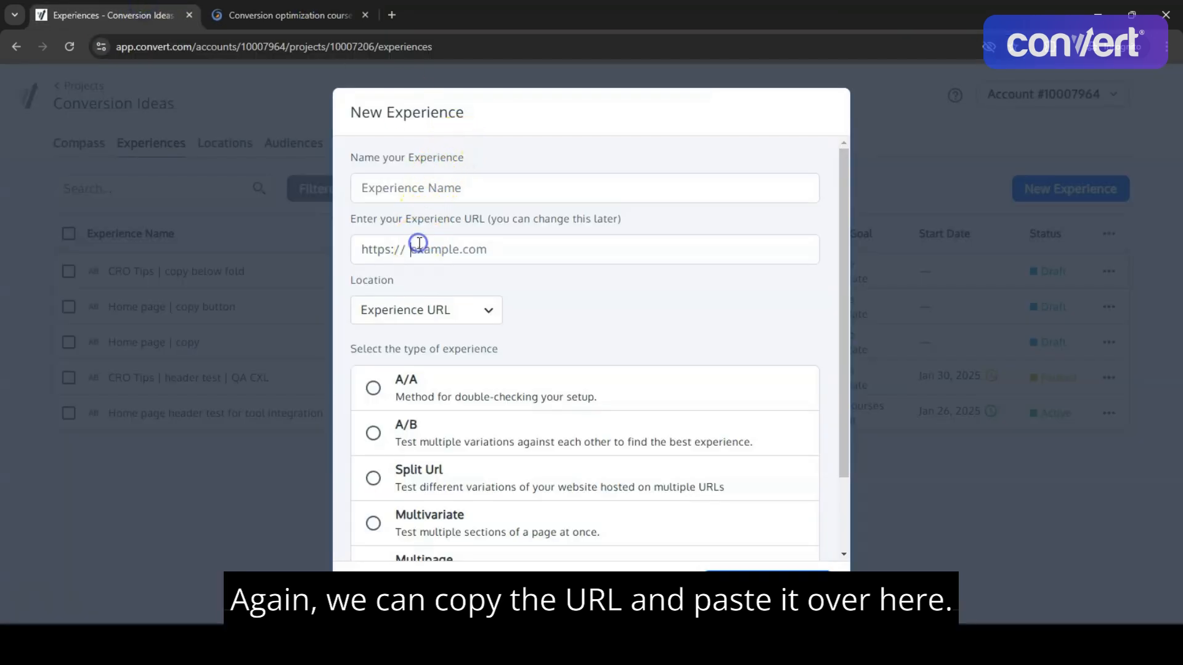
{"action": "key", "text": "ctrl+v"}
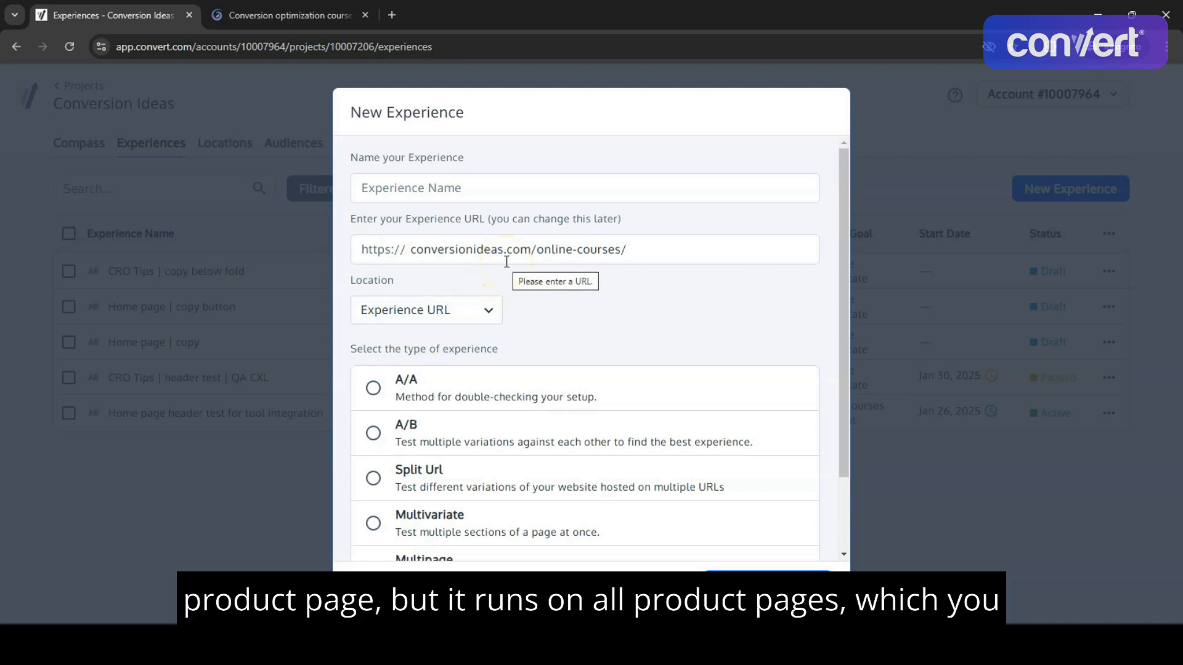
- Switch the experience's location to Saved Locations and assign the Online courses page location
{"action": "left_click", "coordinate": [359, 306]}
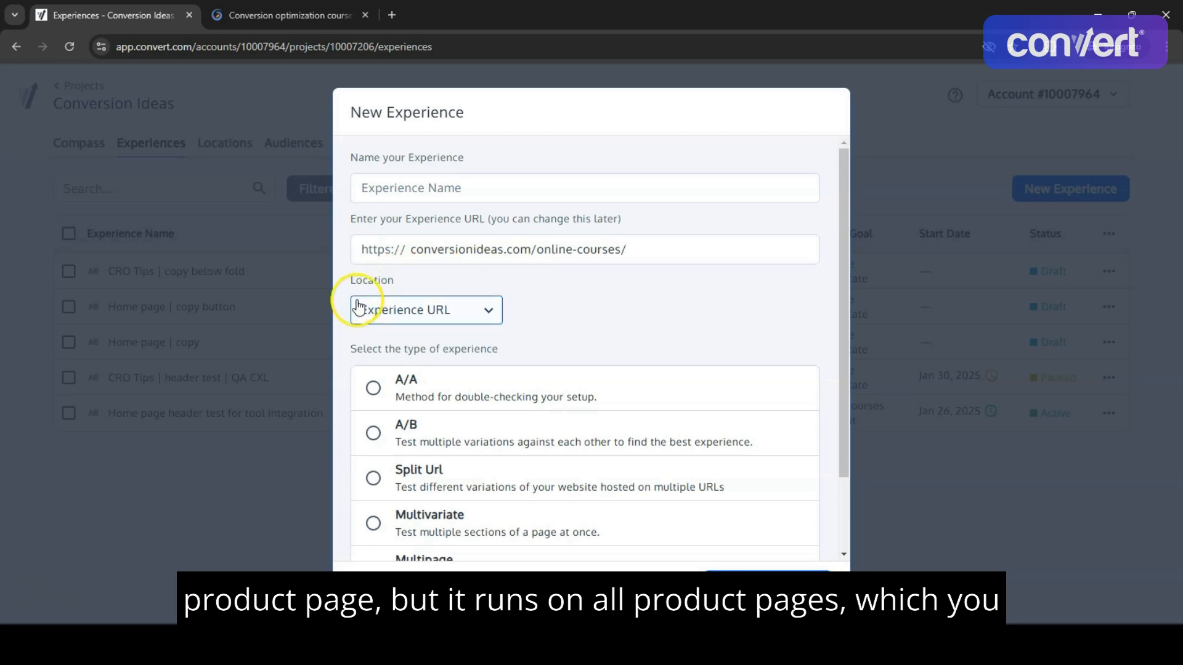
{"action": "left_click", "coordinate": [406, 315]}
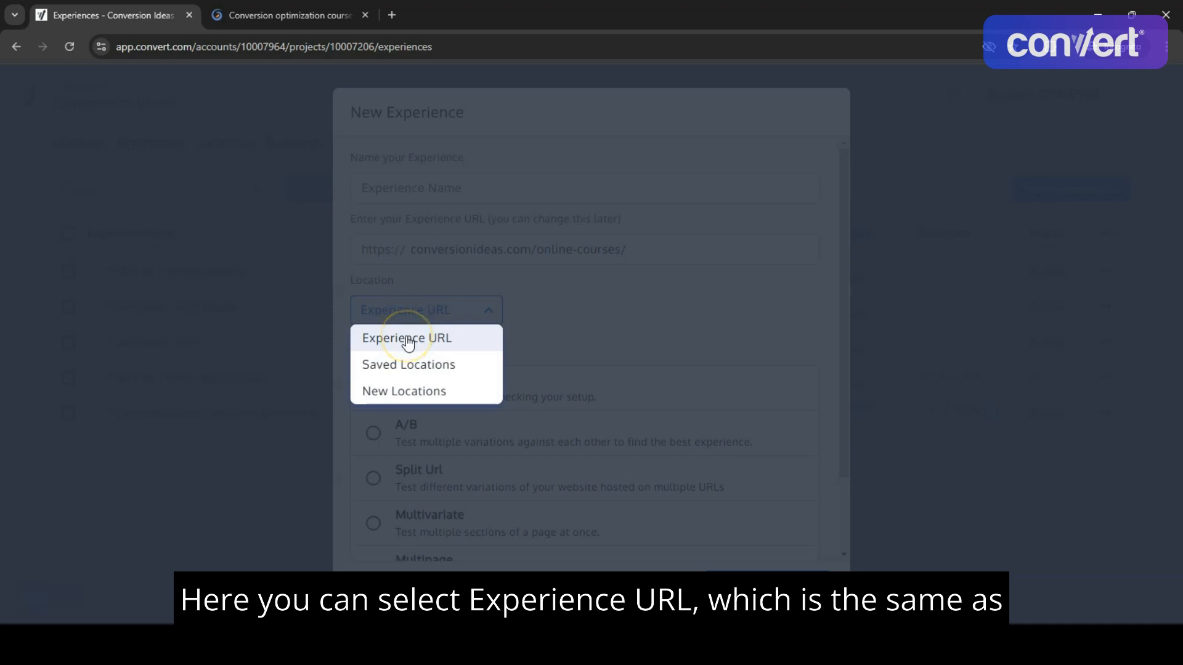
{"action": "left_click", "coordinate": [457, 264]}
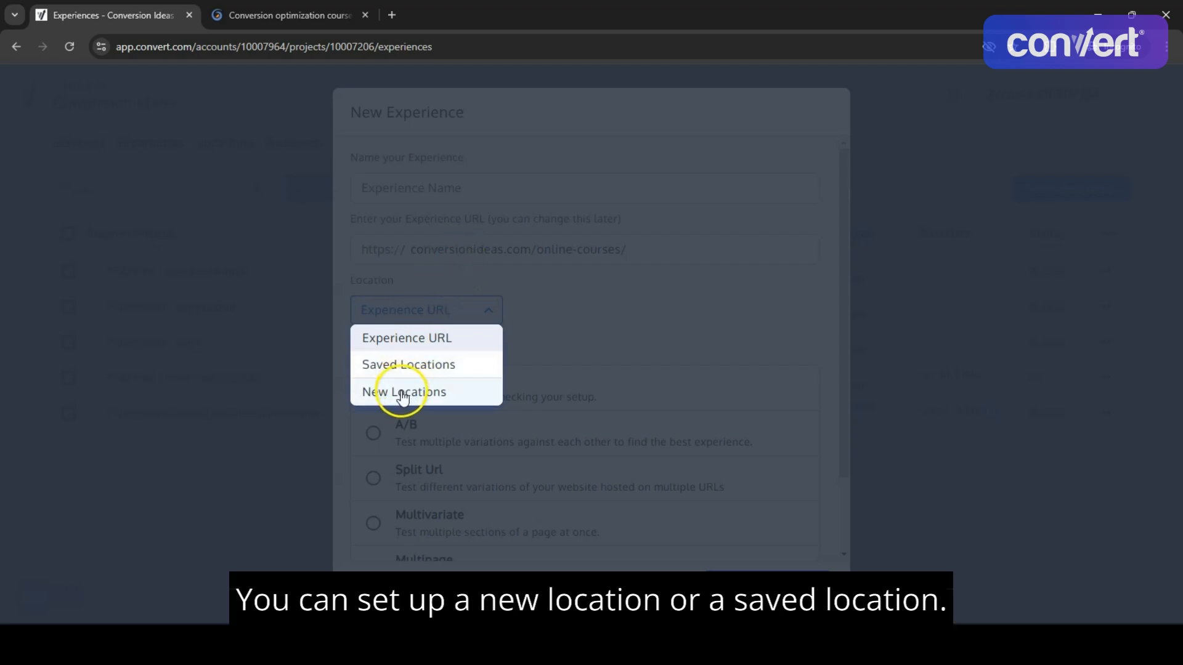
{"action": "left_click", "coordinate": [420, 366]}
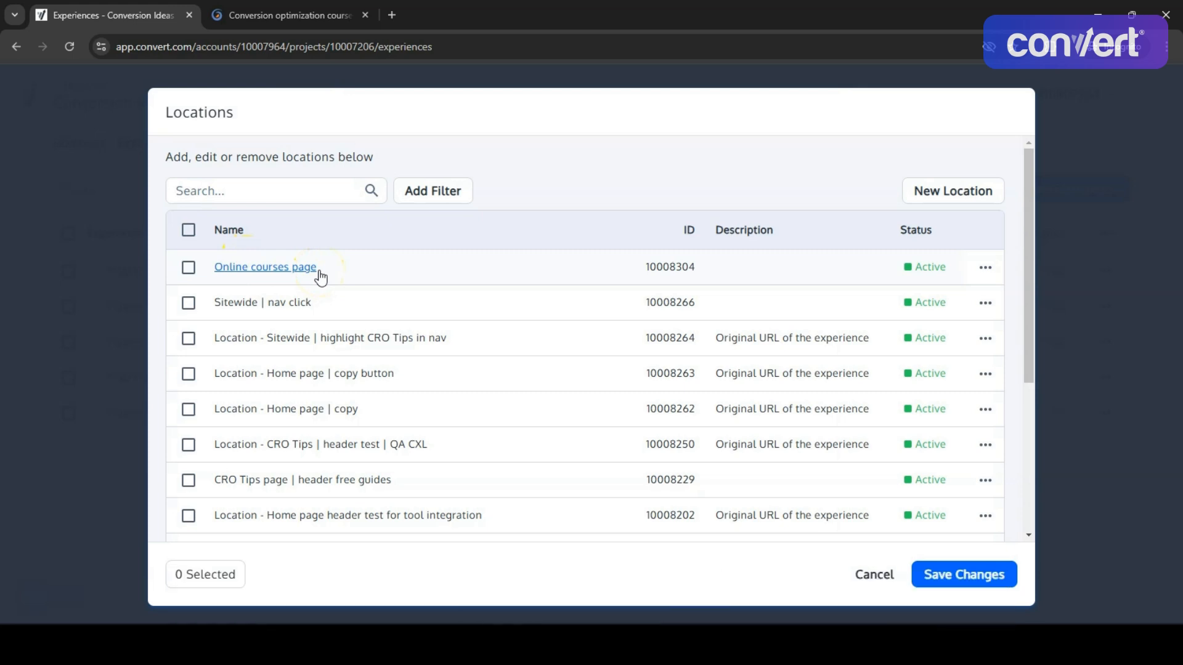
{"action": "left_click", "coordinate": [190, 269]}
{"action": "left_click", "coordinate": [947, 576]}
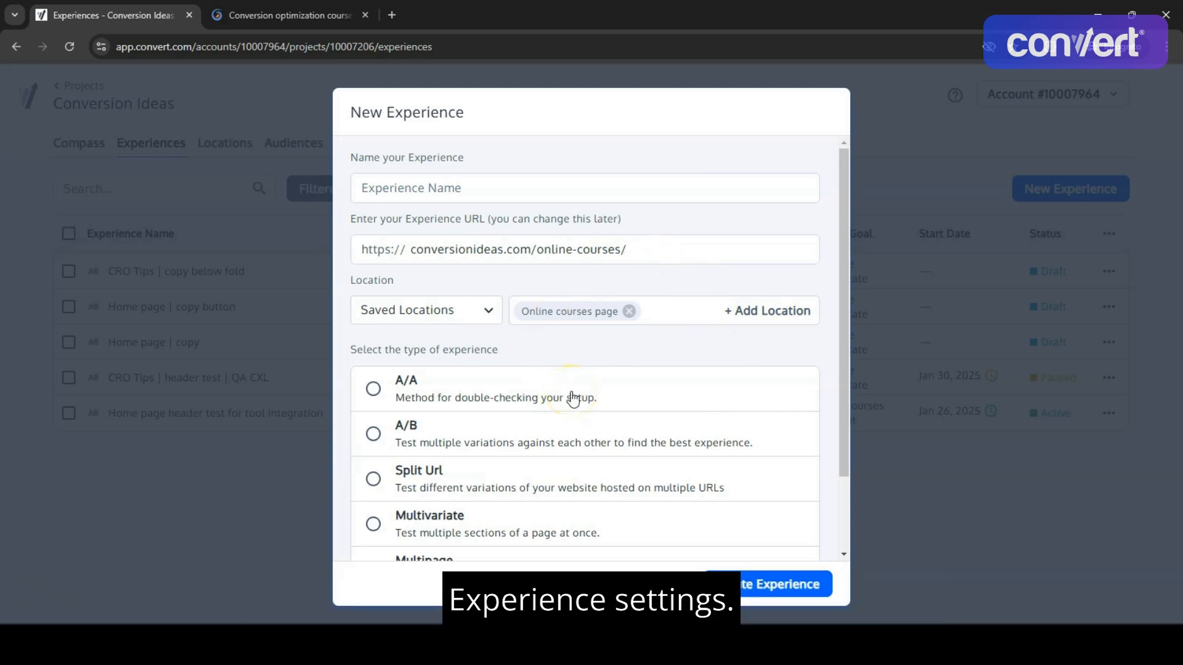
- Choose the A/B experience type, name the experience Test, and create it
{"action": "left_click", "coordinate": [484, 435]}
{"action": "left_click", "coordinate": [768, 582]}
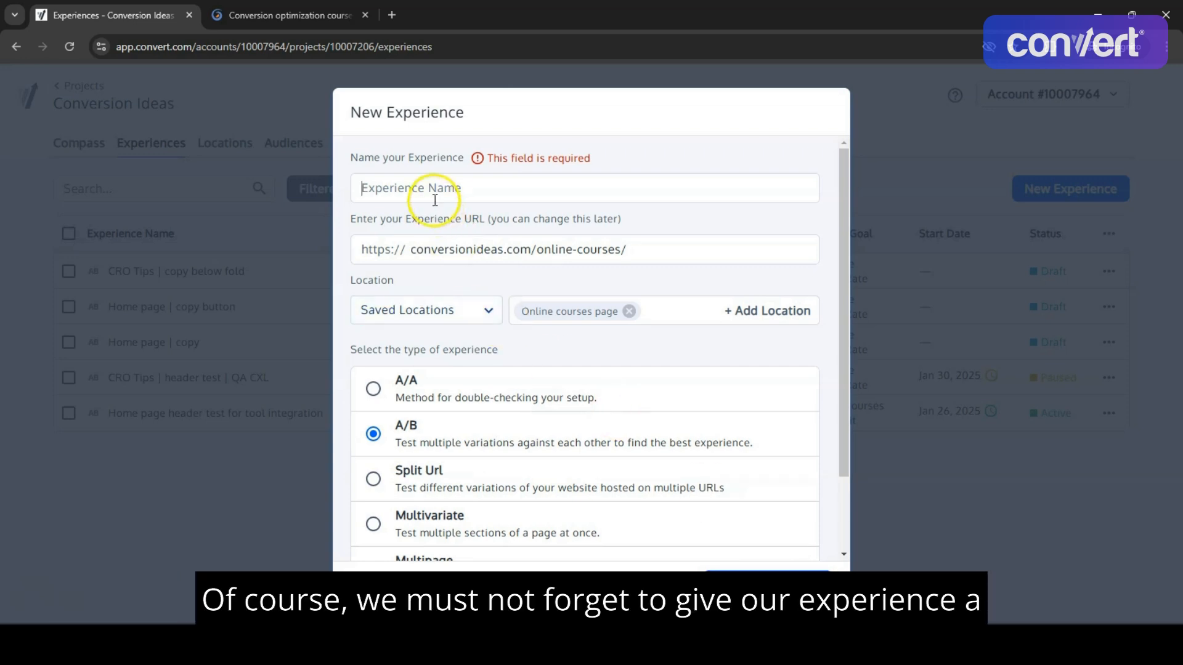
{"action": "left_click", "coordinate": [429, 182]}
{"action": "type", "text": "Test"}
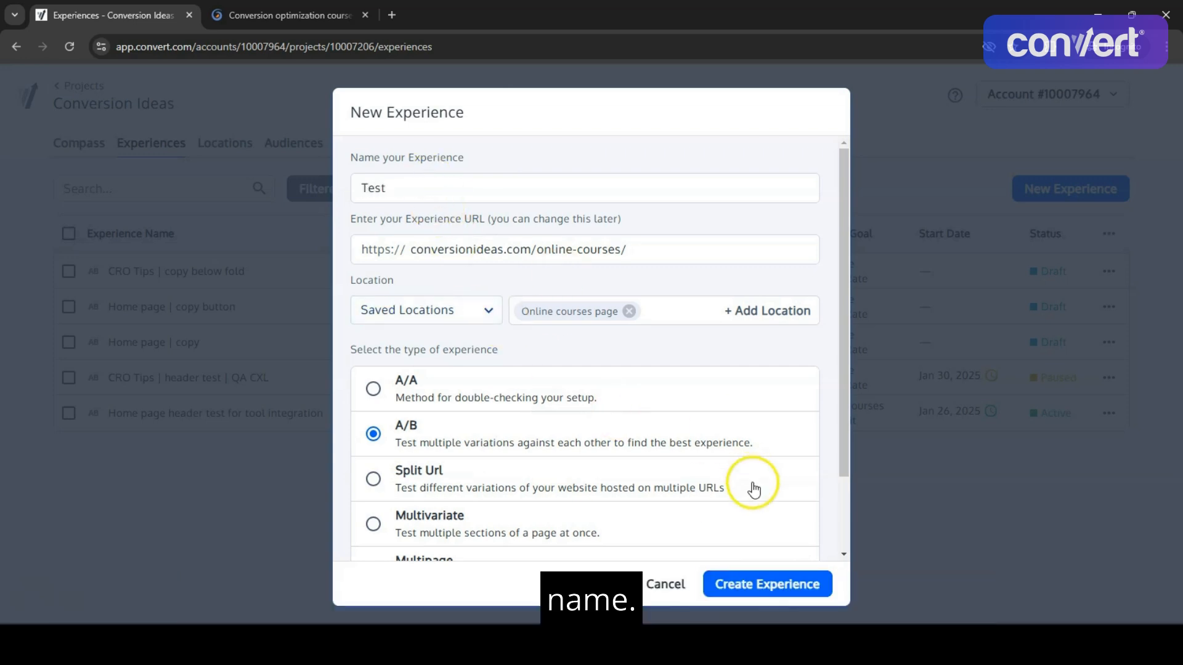
{"action": "left_click", "coordinate": [749, 581]}
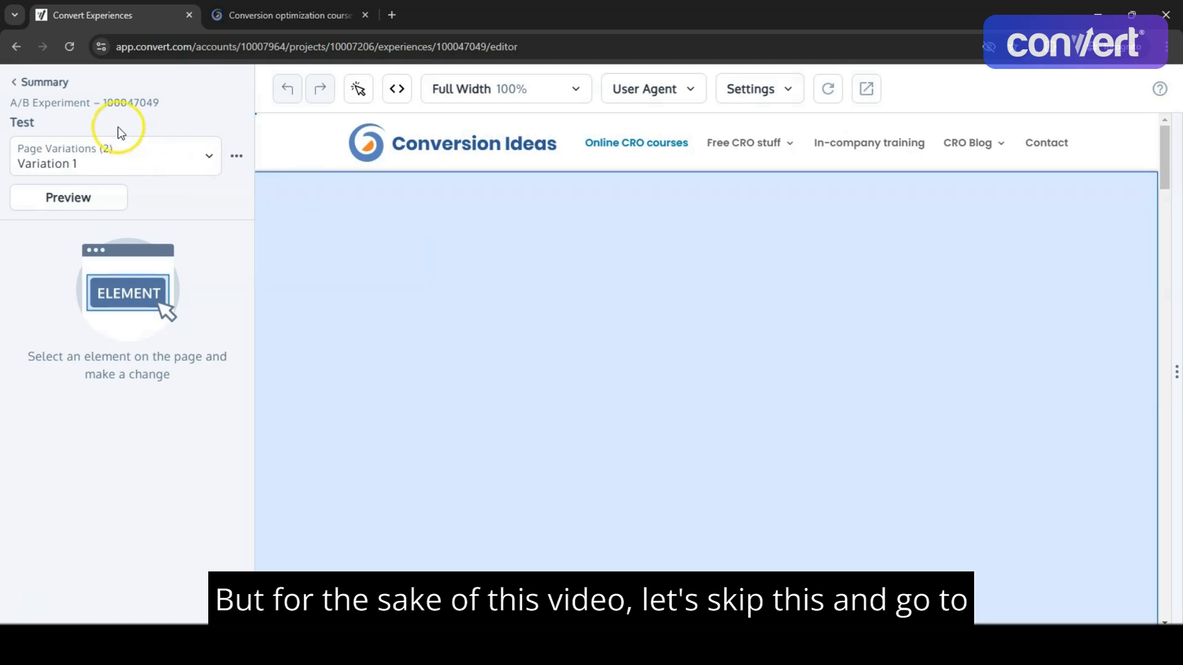
- Open the experience's summary and review its selectable locations and audiences without changing them
{"action": "left_click", "coordinate": [55, 84]}
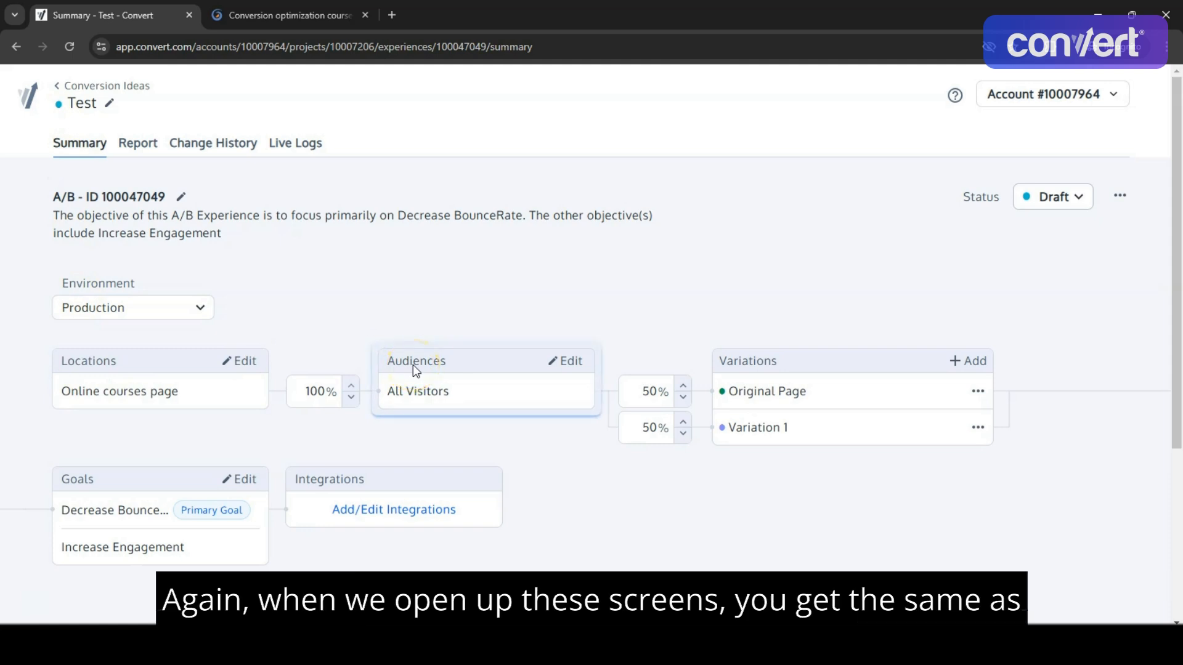
{"action": "left_click", "coordinate": [238, 361]}
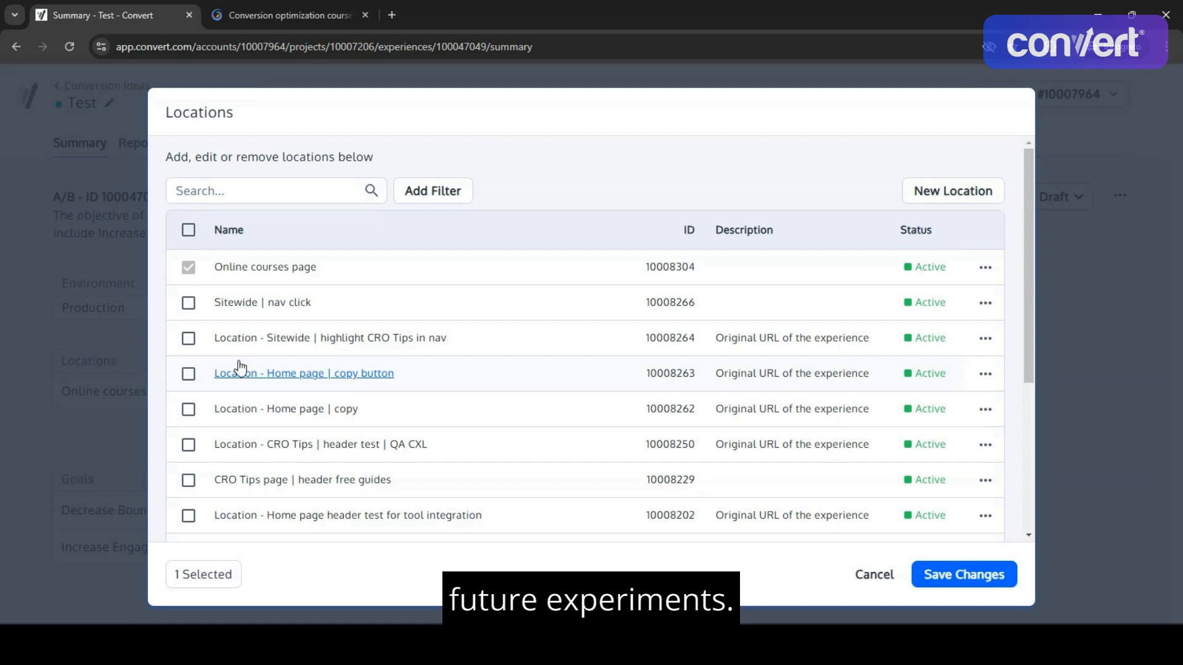
{"action": "left_click", "coordinate": [881, 574]}
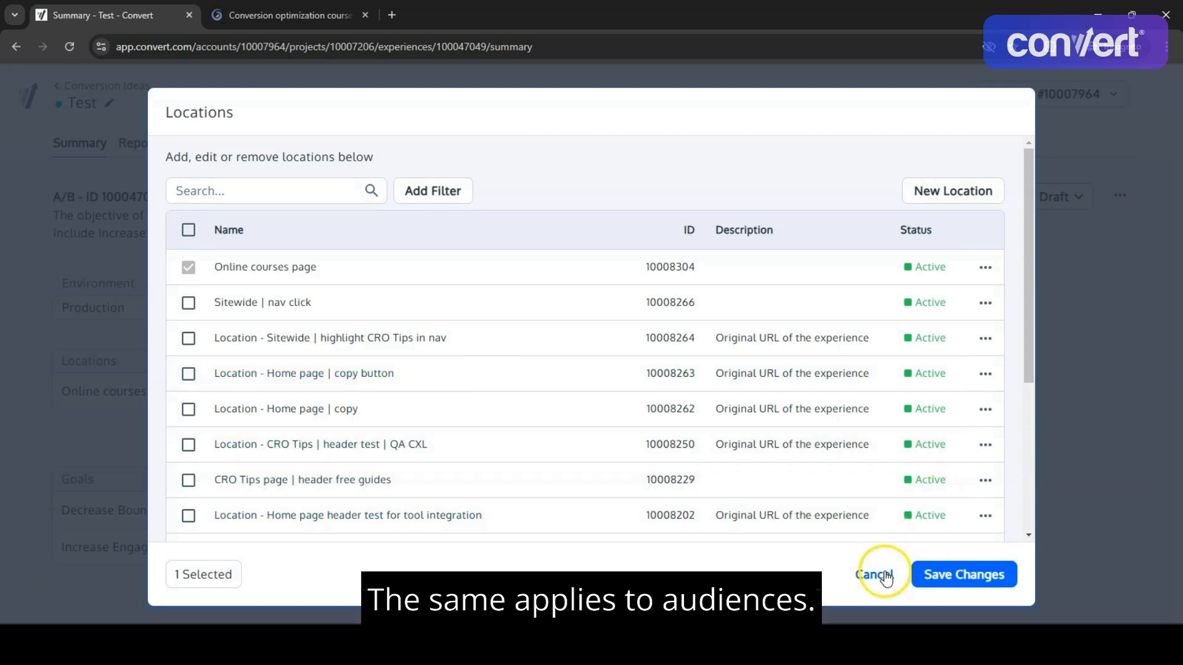
{"action": "left_click", "coordinate": [567, 360]}
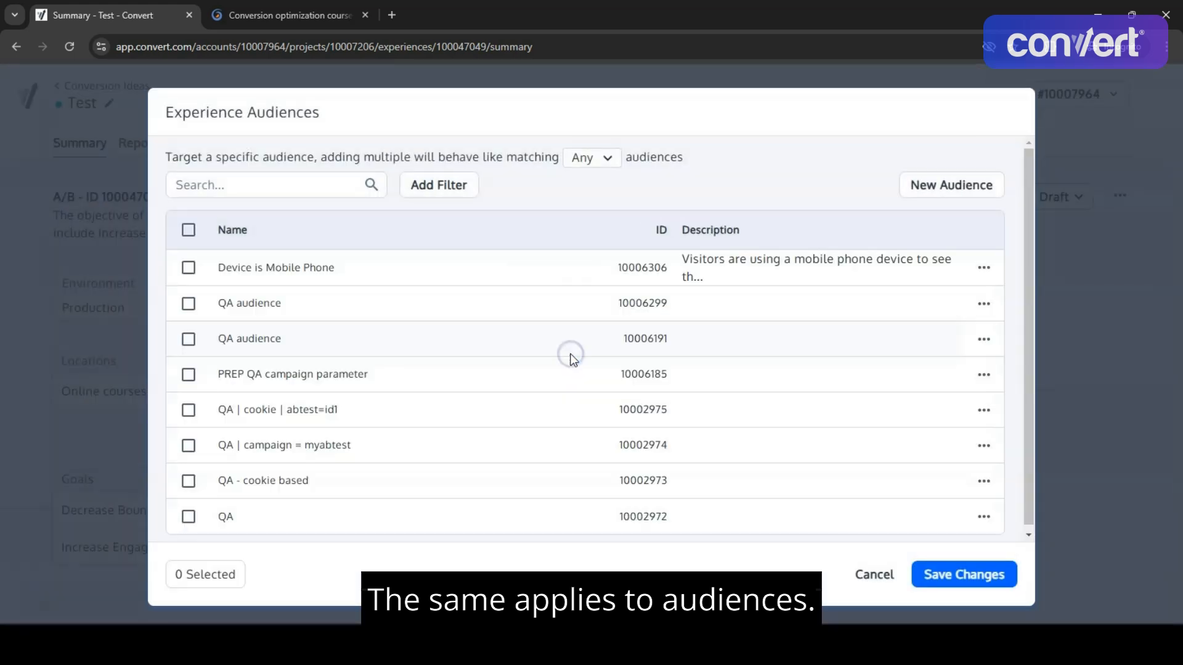
{"action": "left_click", "coordinate": [1053, 241]}
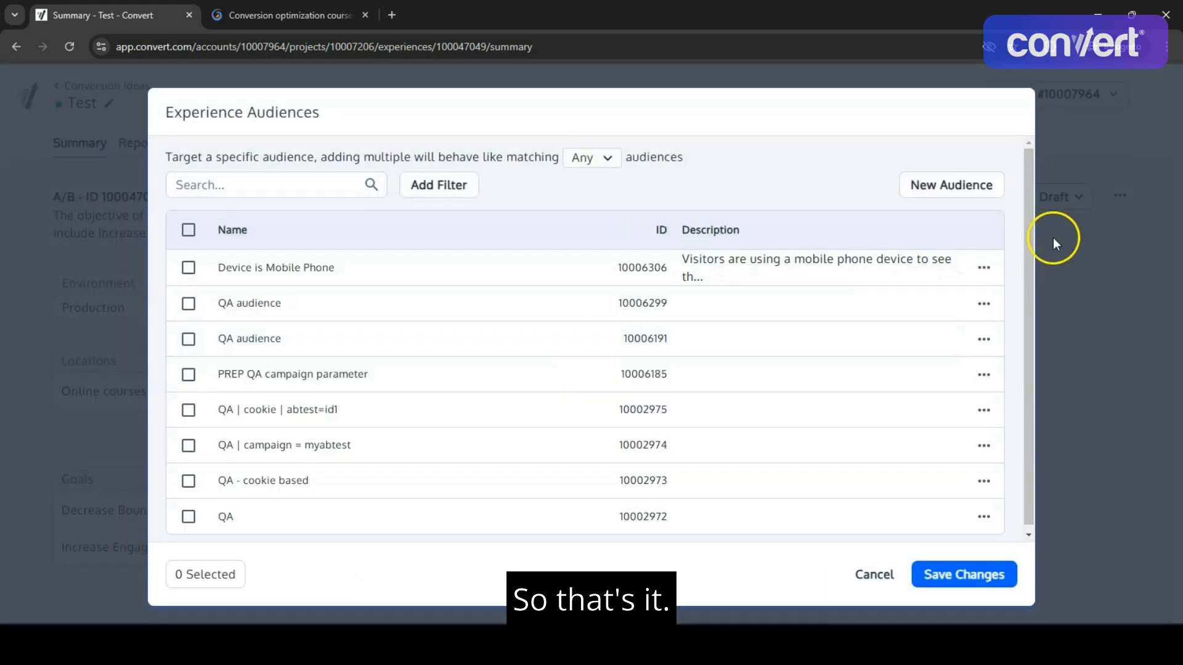